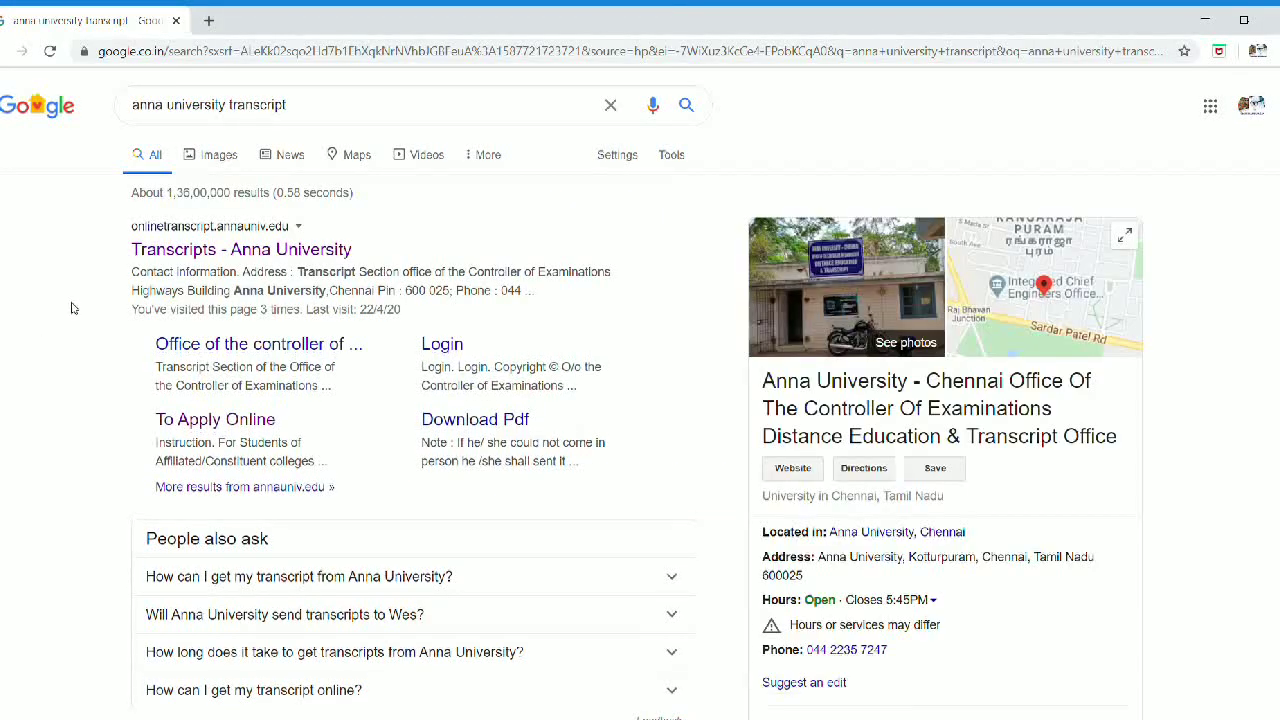
# Step: Open the 'Transcripts - Anna University' Google result to reach the AU Transcripts homepage
pyautogui.click(193, 251)
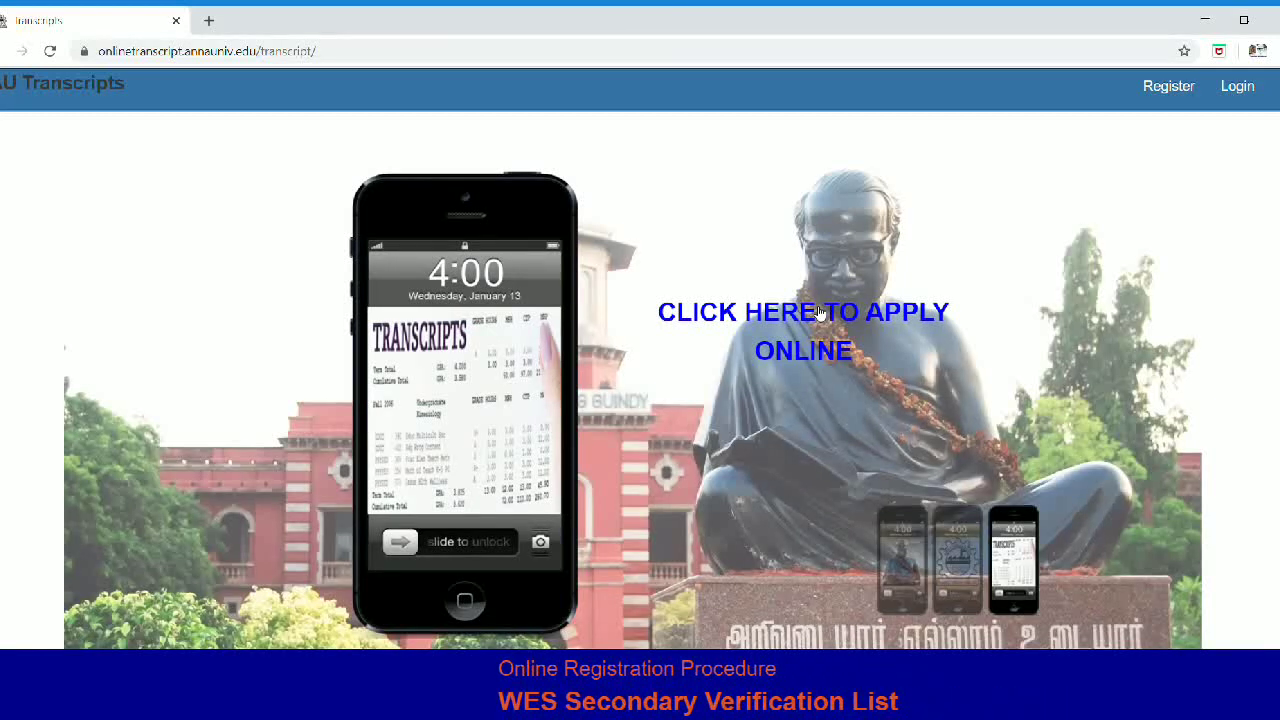
# Step: Try signing up via APPLY ONLINE with the registration number, then go to Login instead
pyautogui.click(818, 312)
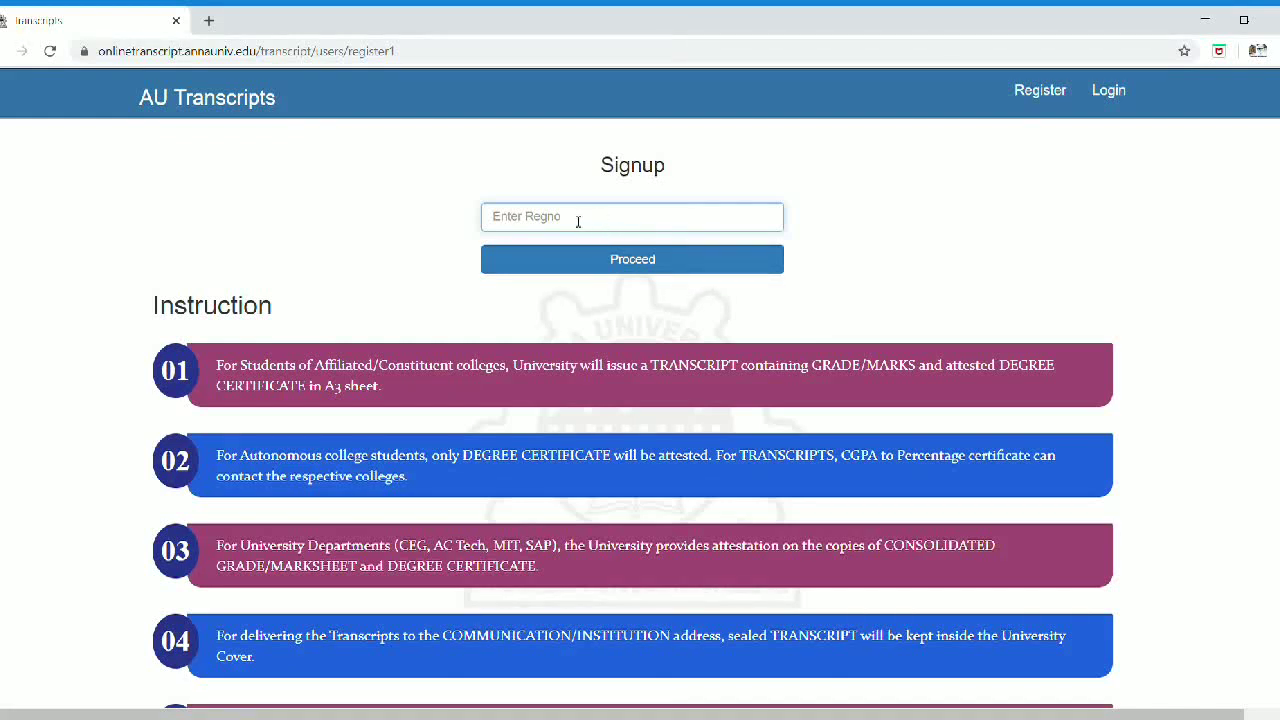
pyautogui.hotkey('ctrl', 'v')
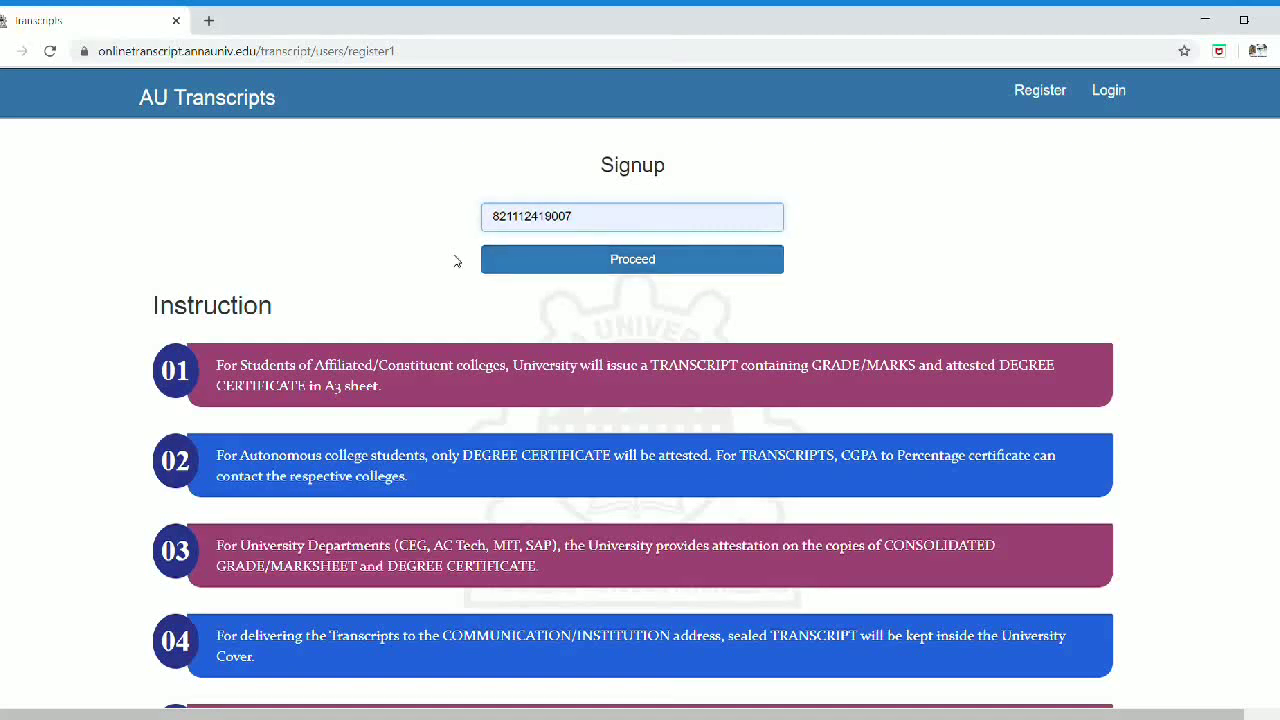
pyautogui.click(630, 262)
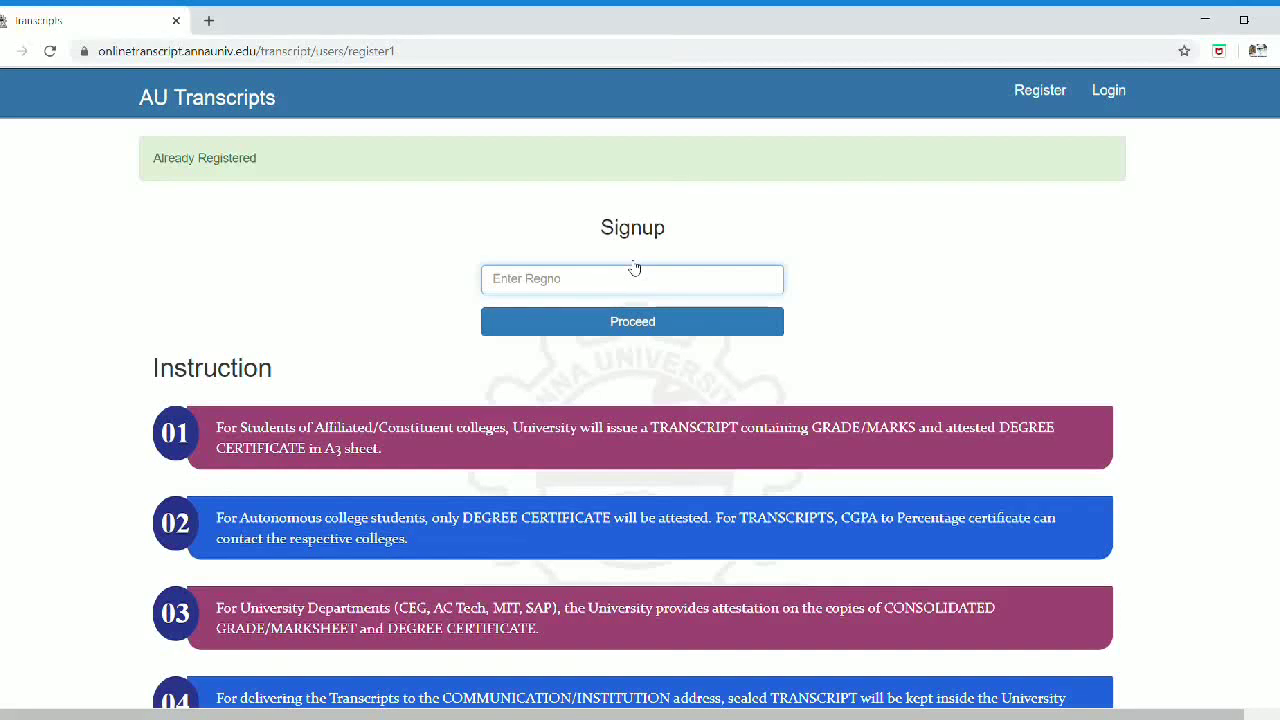
pyautogui.hotkey('ctrl', 'v')
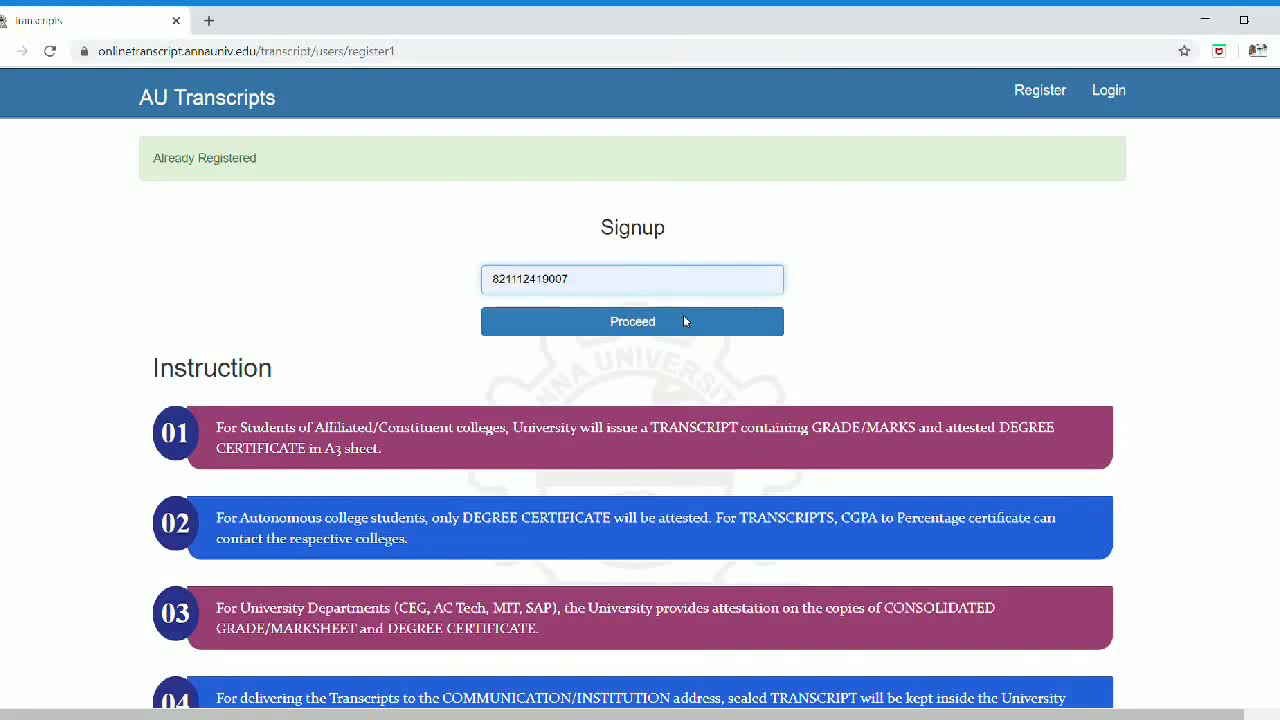
pyautogui.click(683, 315)
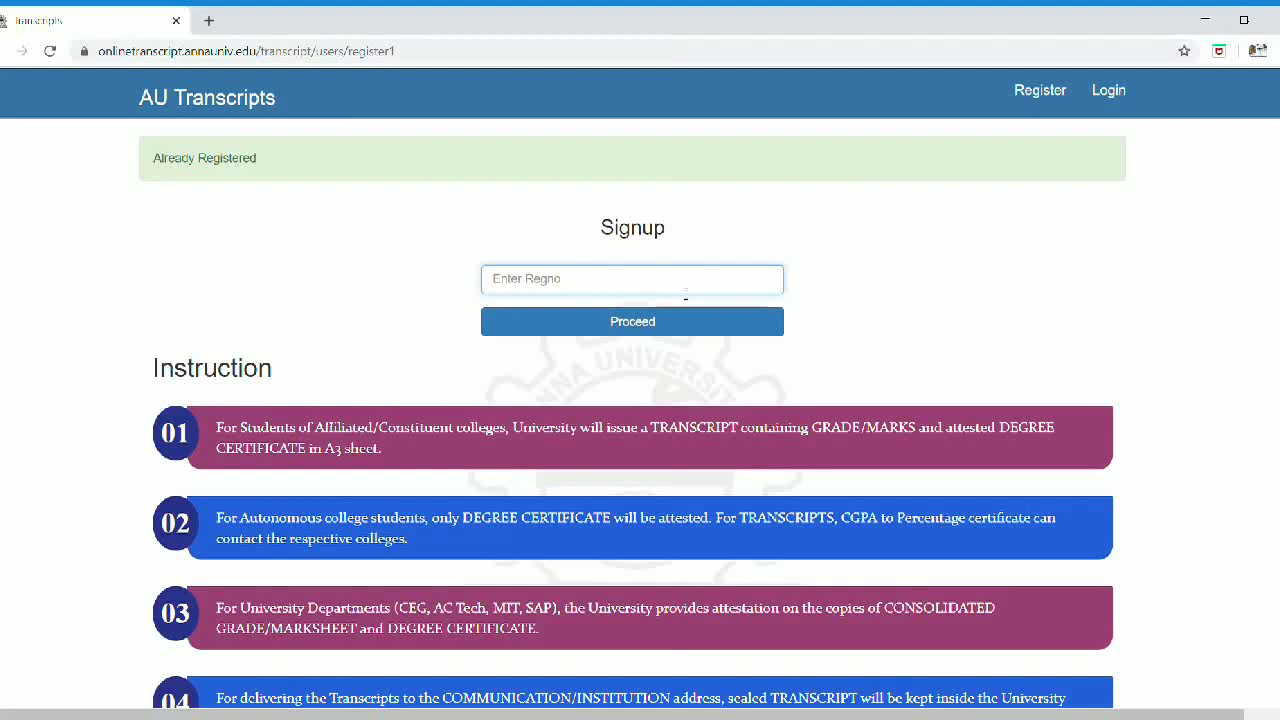
pyautogui.click(1107, 91)
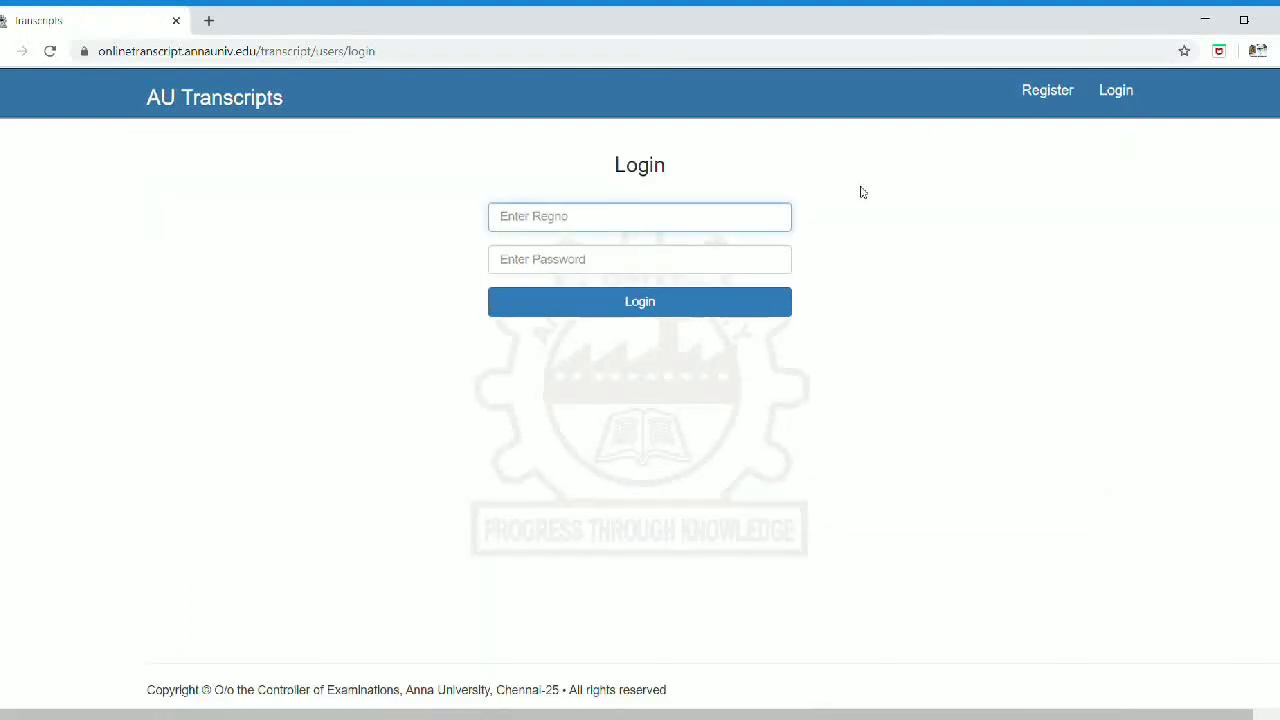
# Step: Log in with the saved registration number and password, then edit the Initiated request
pyautogui.write('8')
pyautogui.click(660, 250)
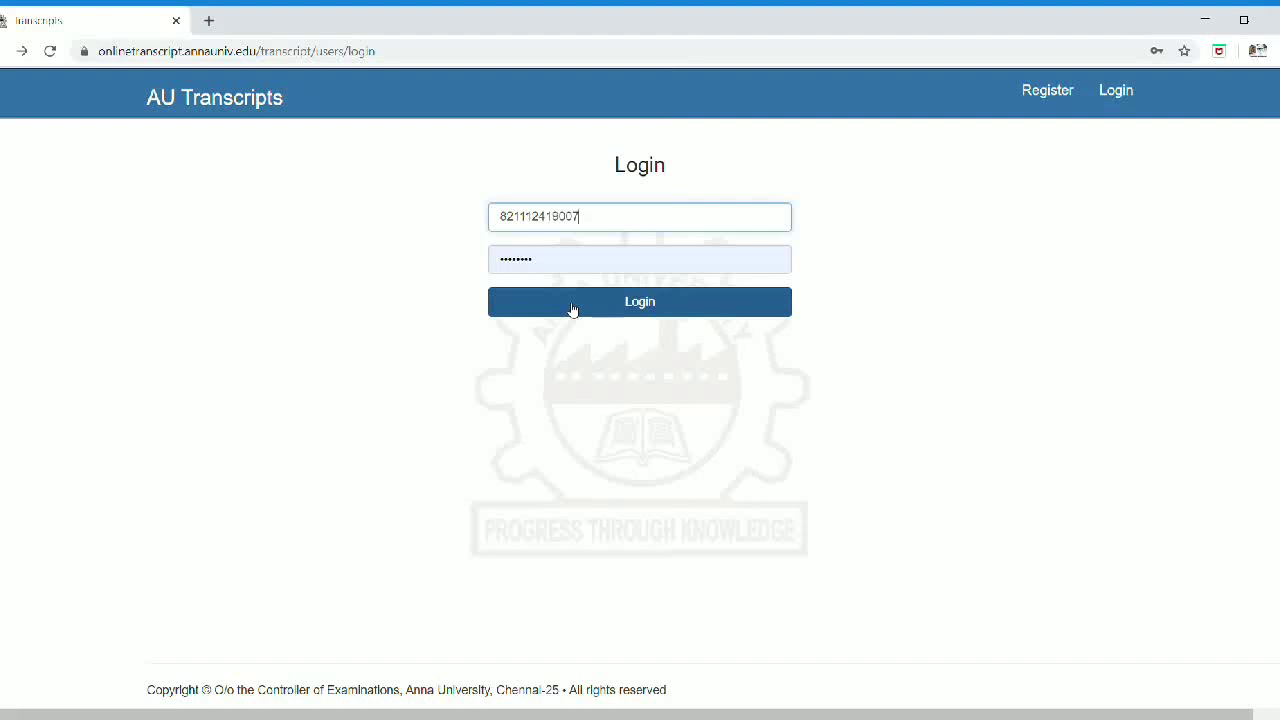
pyautogui.click(572, 310)
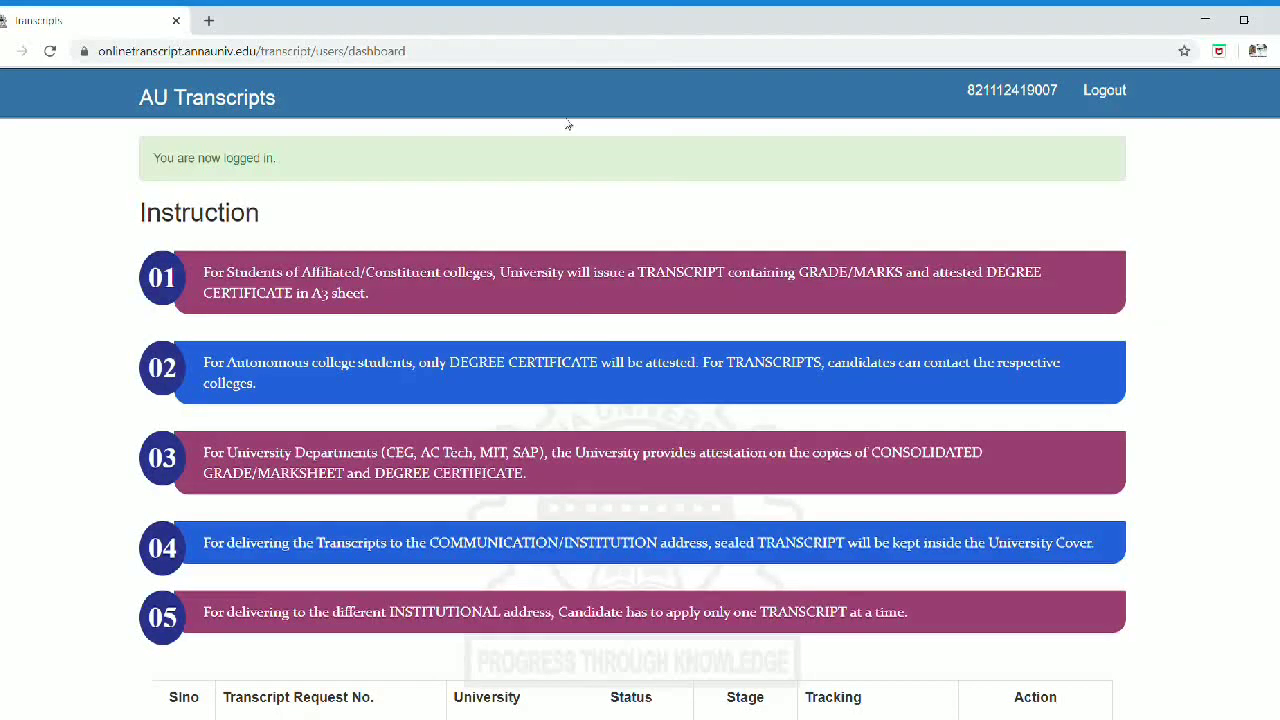
pyautogui.scroll(-3, 690, 259)
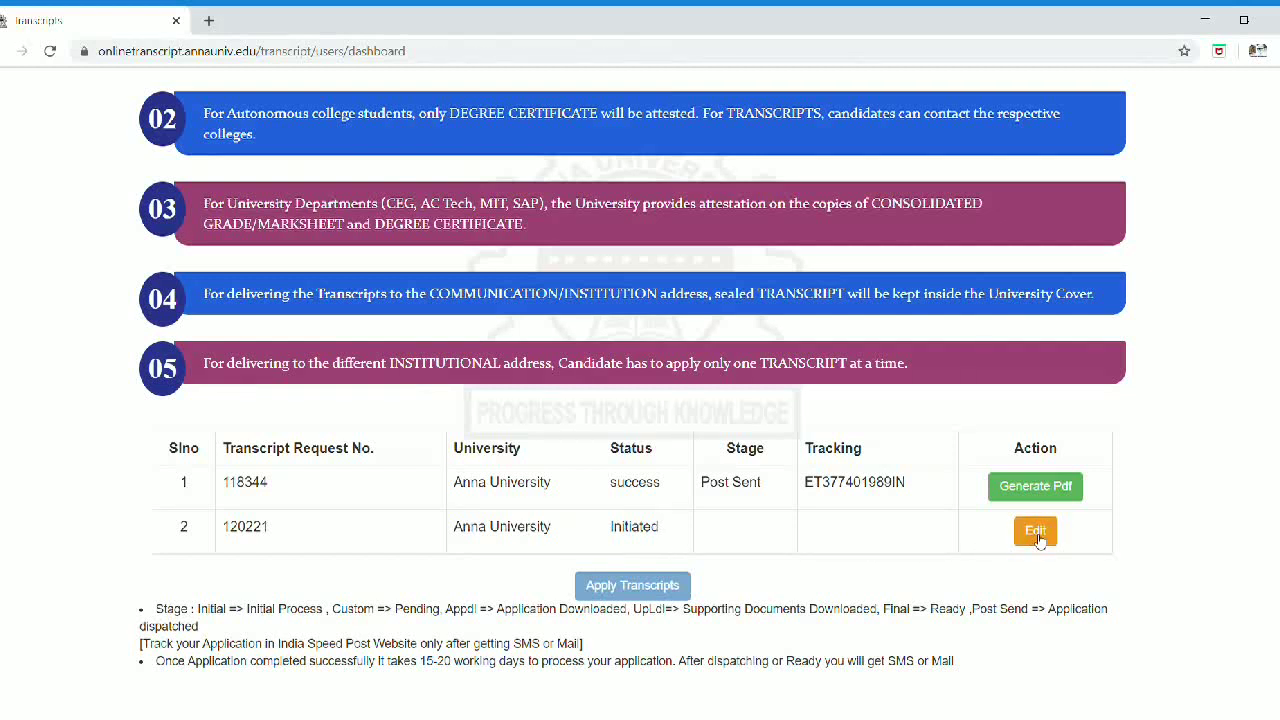
pyautogui.click(1037, 538)
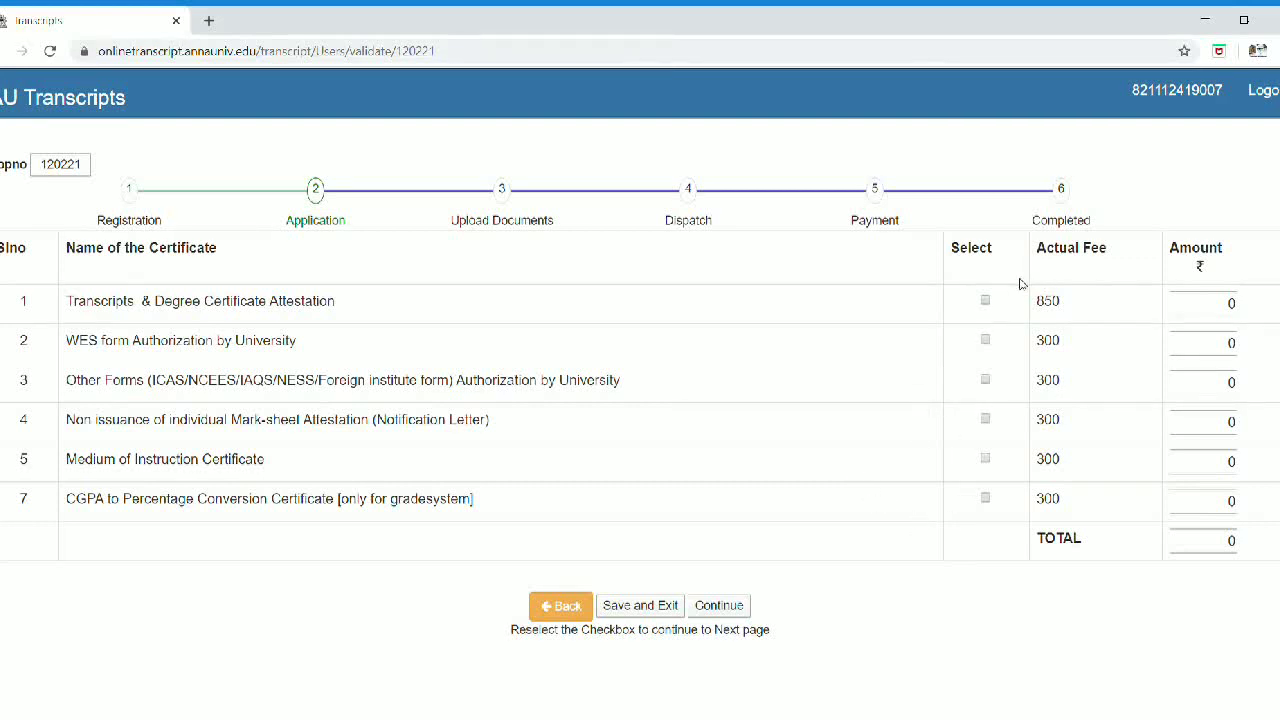
# Step: Select Transcripts & Degree Certificate Attestation (850) and WES form Authorization (300), totalling 1150
pyautogui.click(985, 302)
pyautogui.click(985, 341)
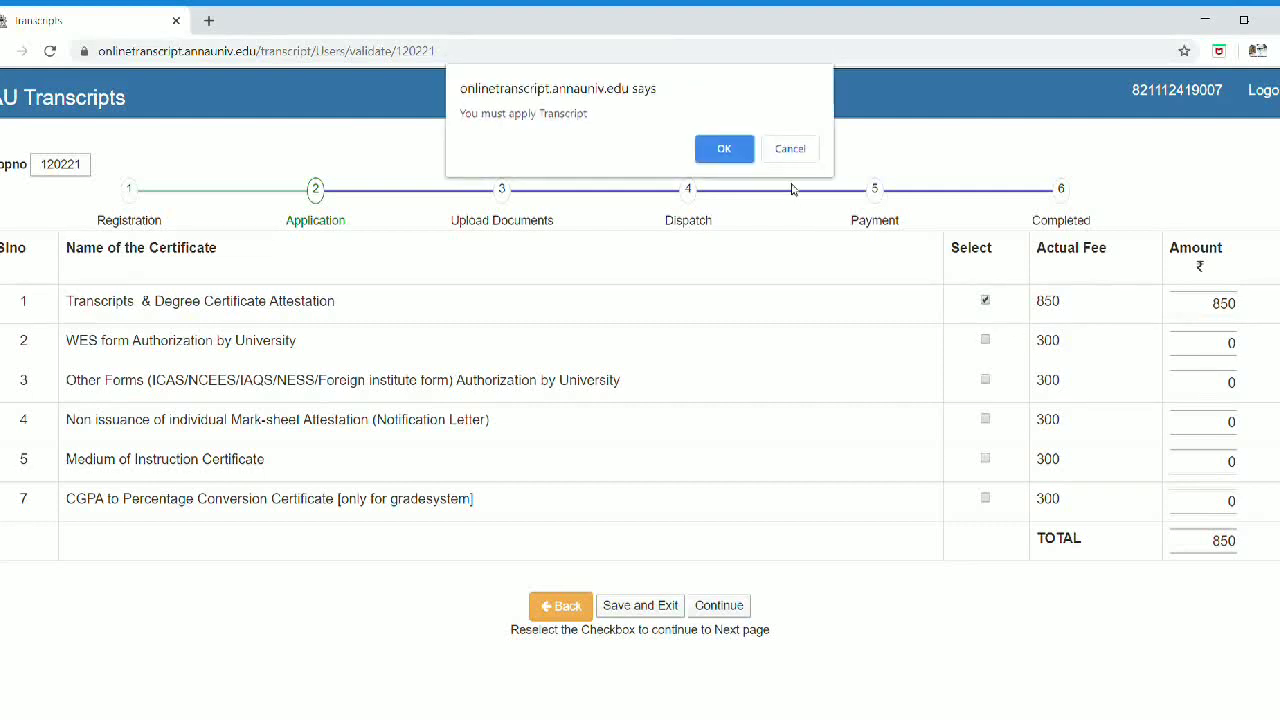
pyautogui.click(707, 153)
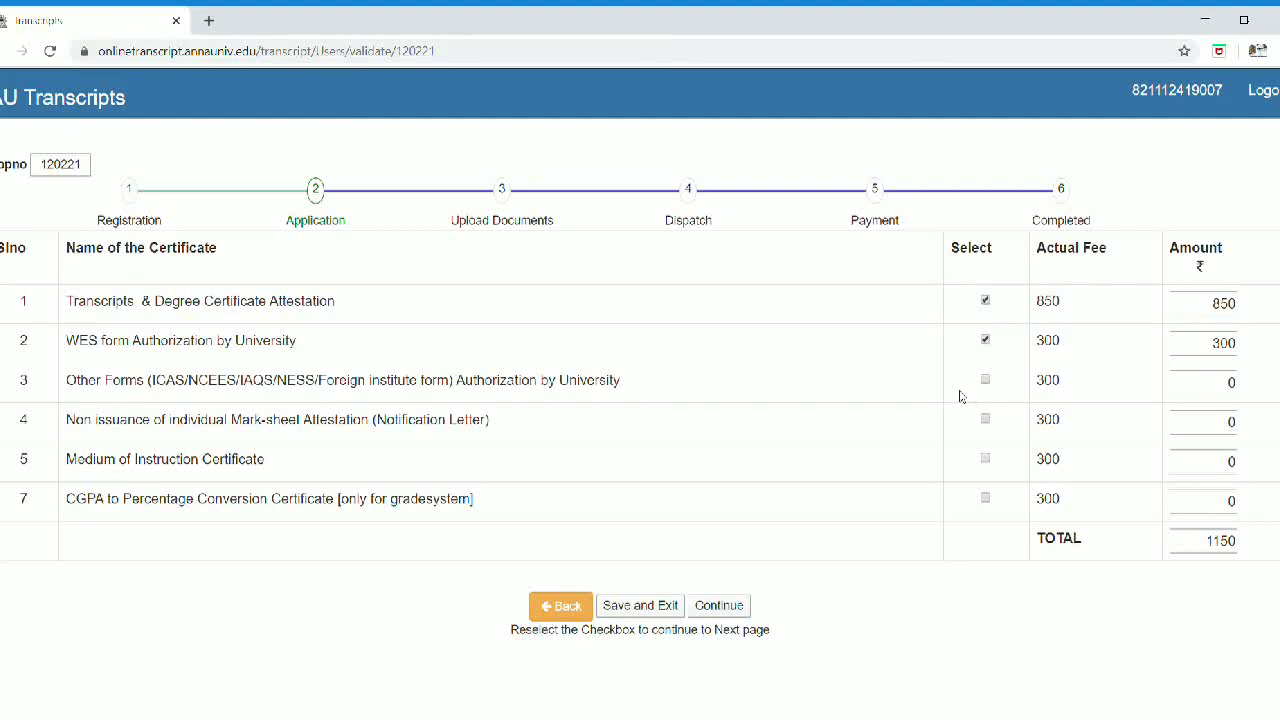
pyautogui.click(986, 381)
pyautogui.click(986, 381)
pyautogui.click(986, 340)
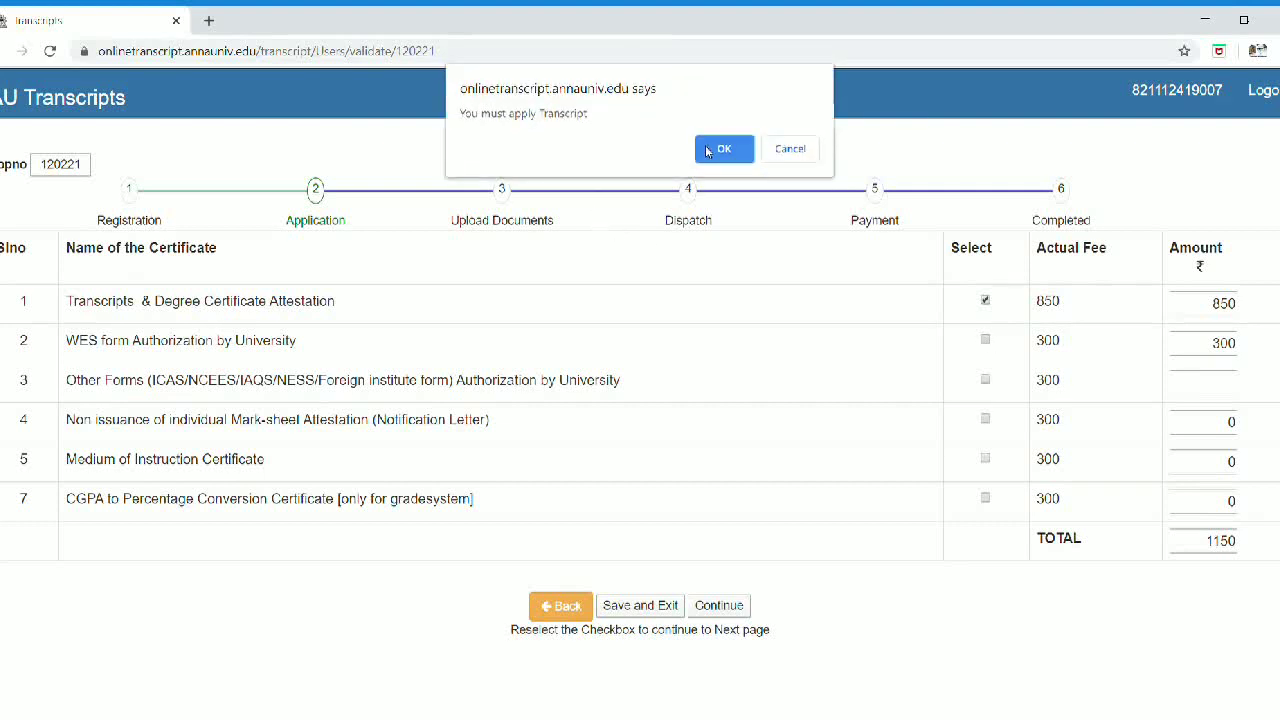
pyautogui.click(745, 150)
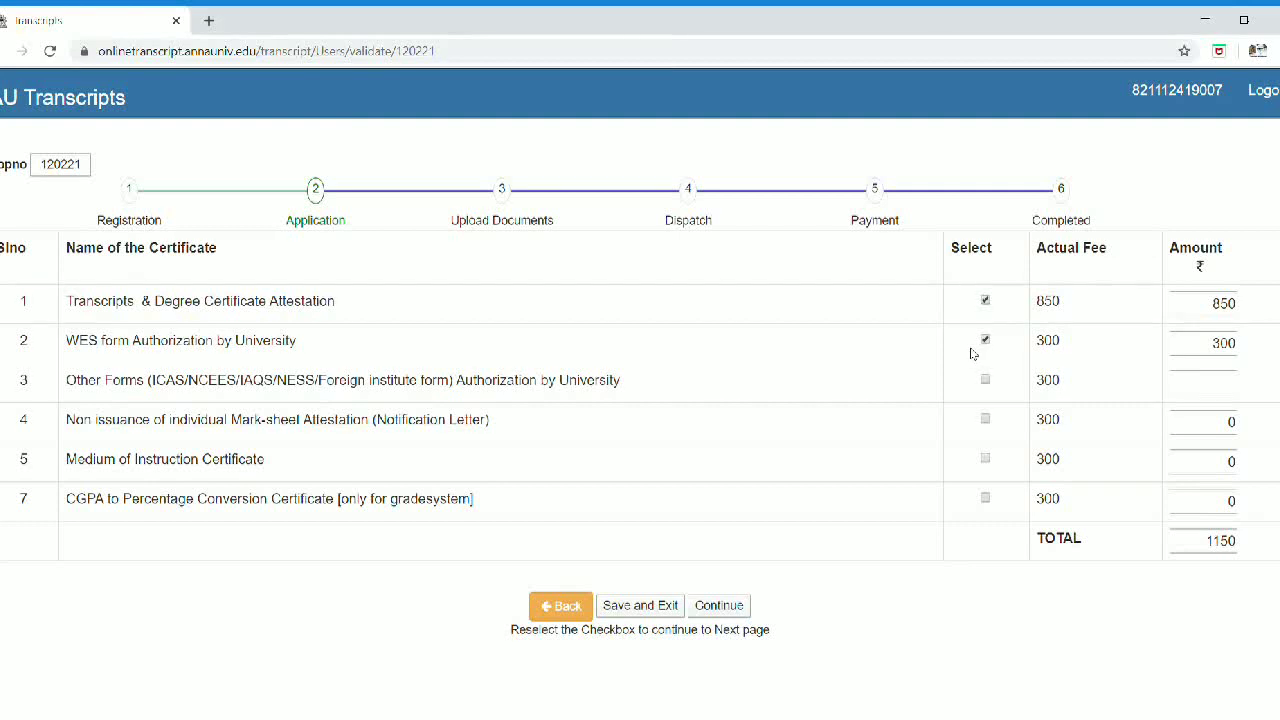
# Step: Add Non-issuance Mark-sheet Attestation and CGPA to Percentage Conversion, bringing the total to 1750
pyautogui.tripleClick(872, 378)
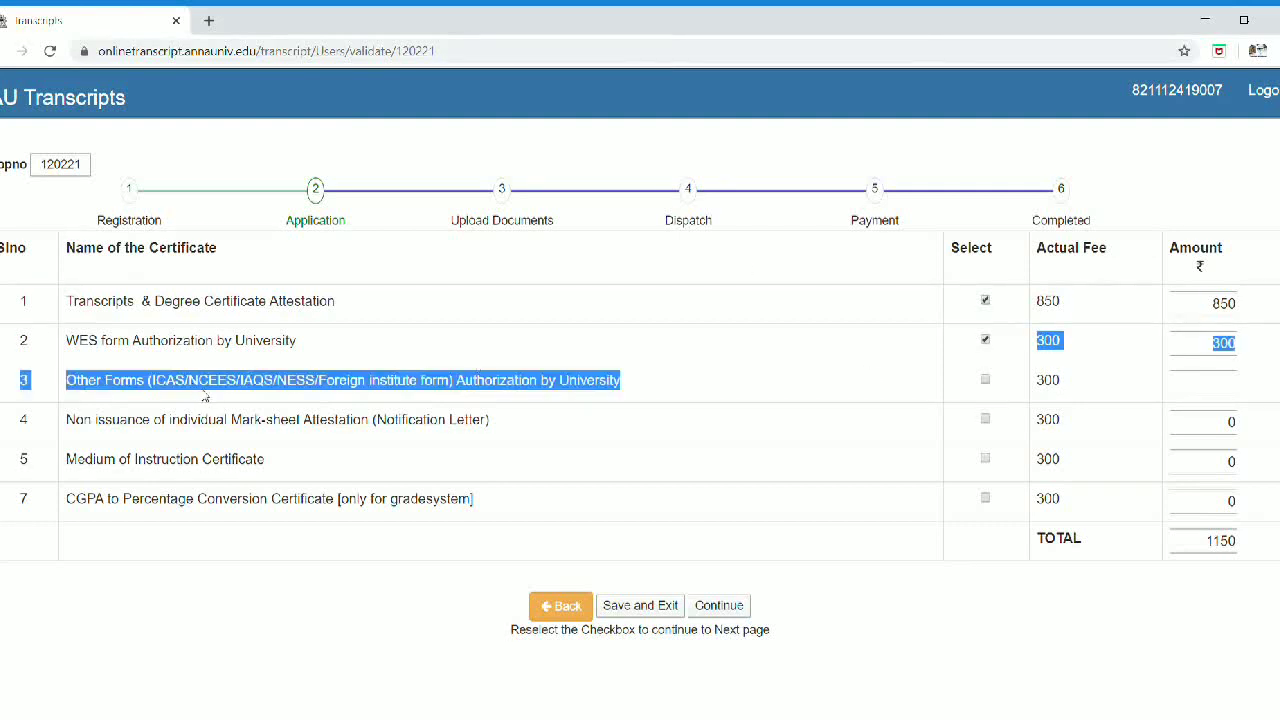
pyautogui.click(641, 388)
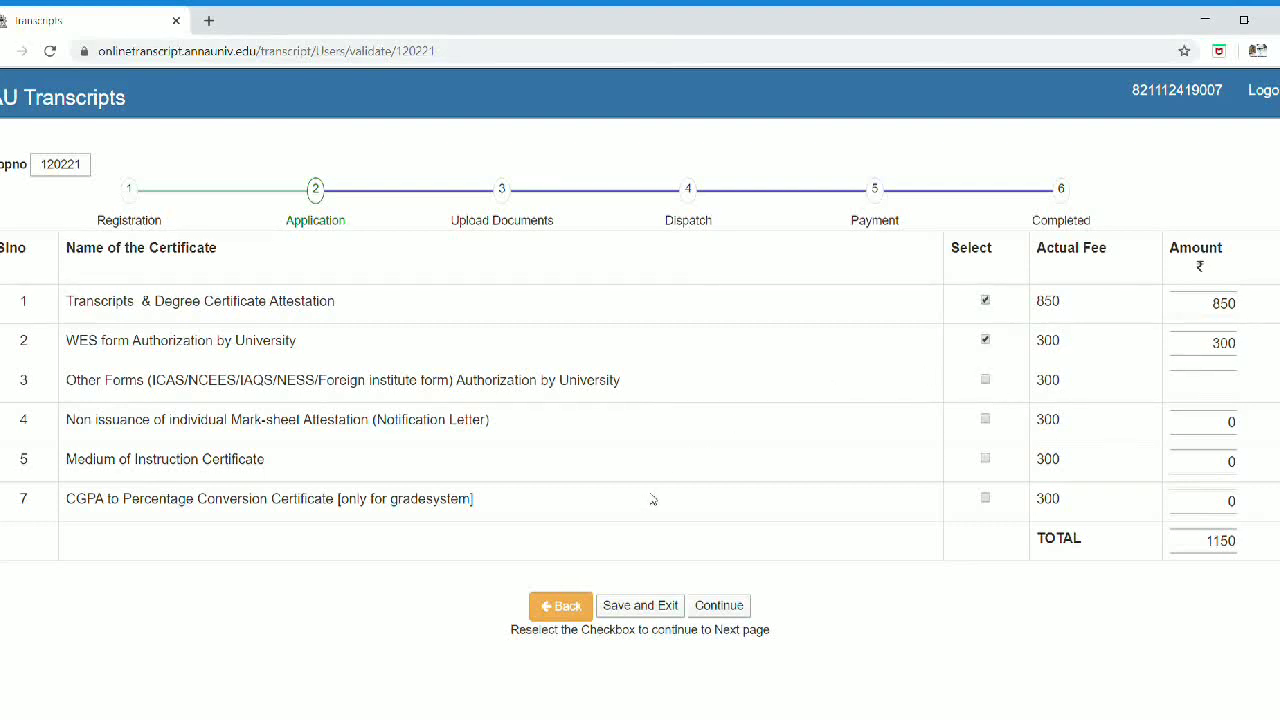
pyautogui.moveTo(105, 424); pyautogui.dragTo(542, 430)
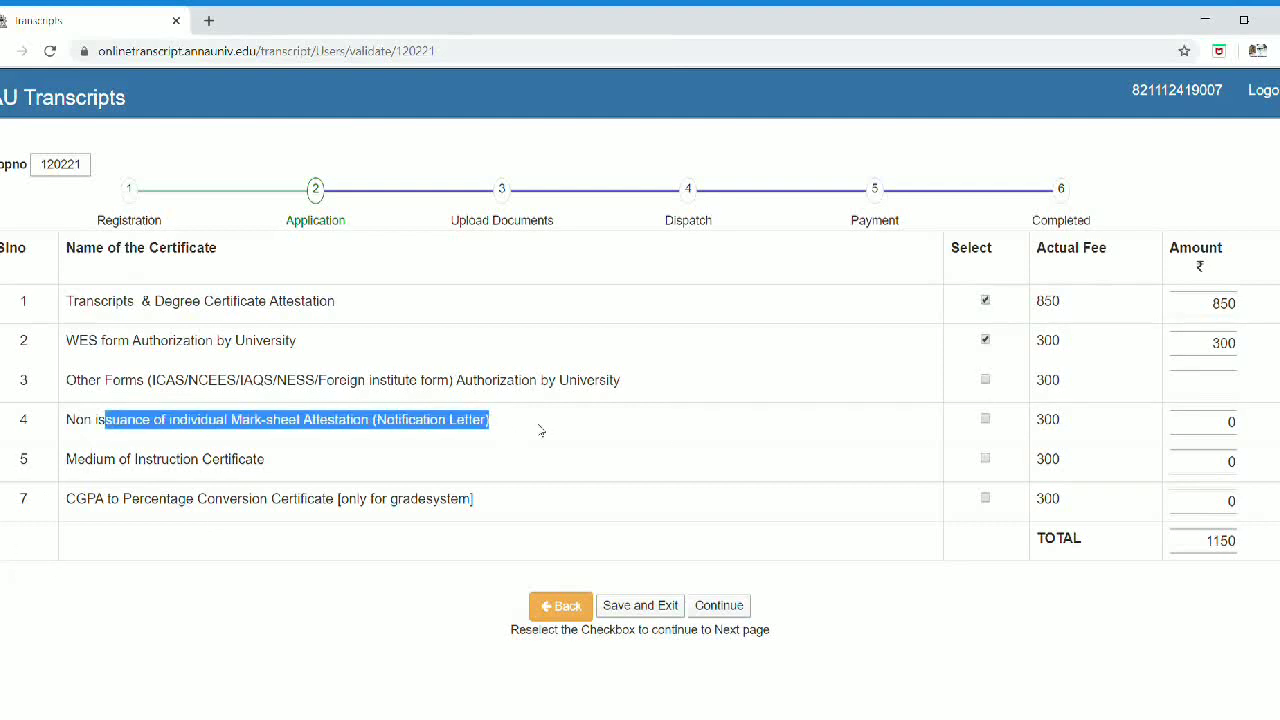
pyautogui.click(985, 419)
pyautogui.moveTo(67, 498); pyautogui.dragTo(549, 552)
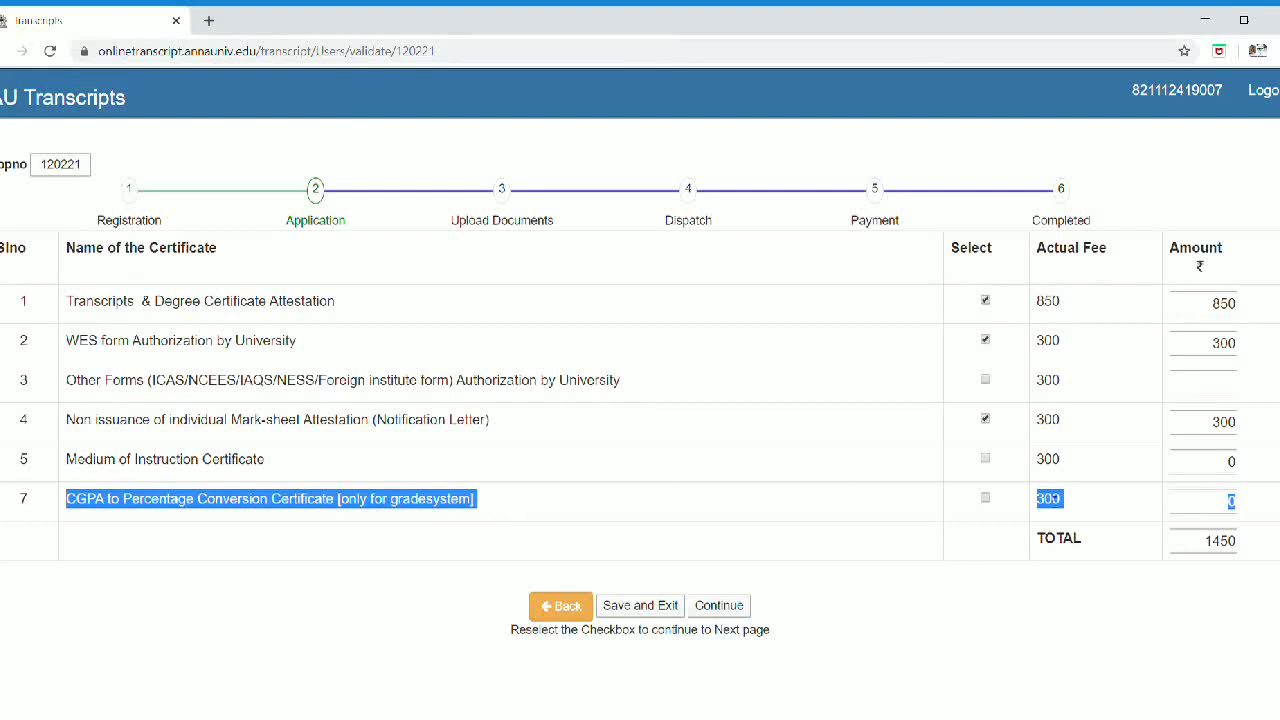
pyautogui.click(986, 499)
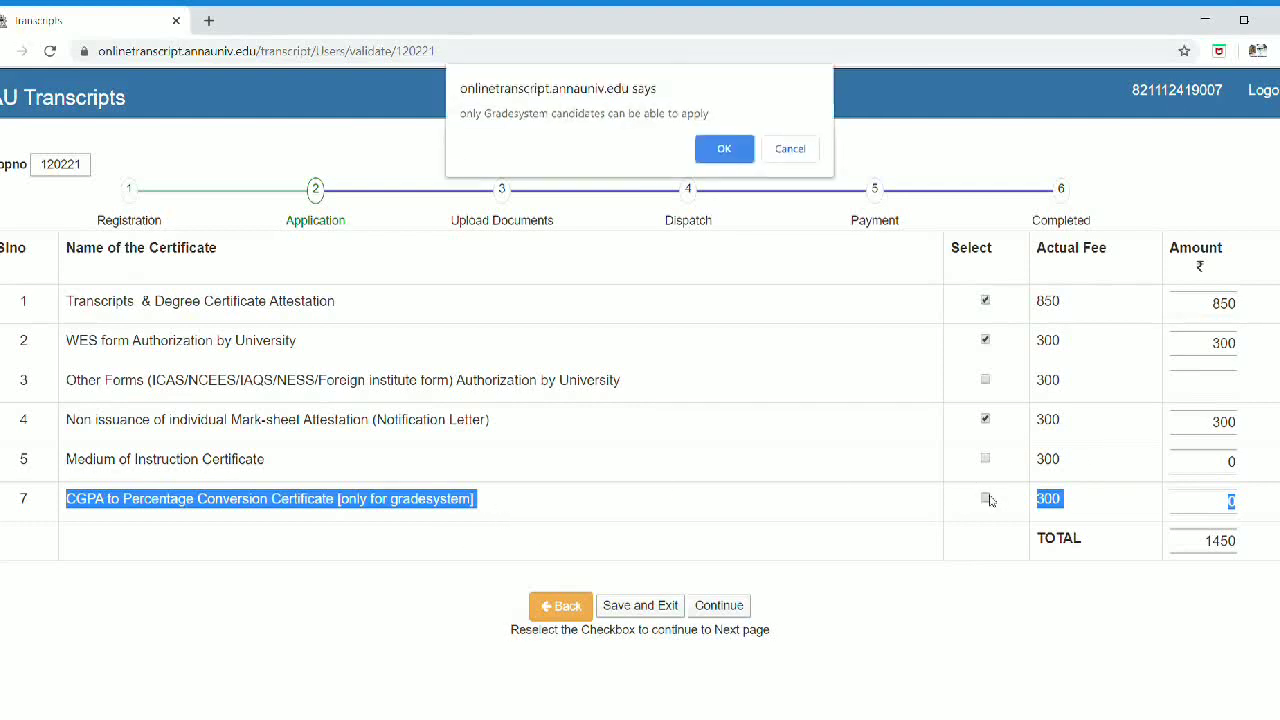
pyautogui.click(724, 147)
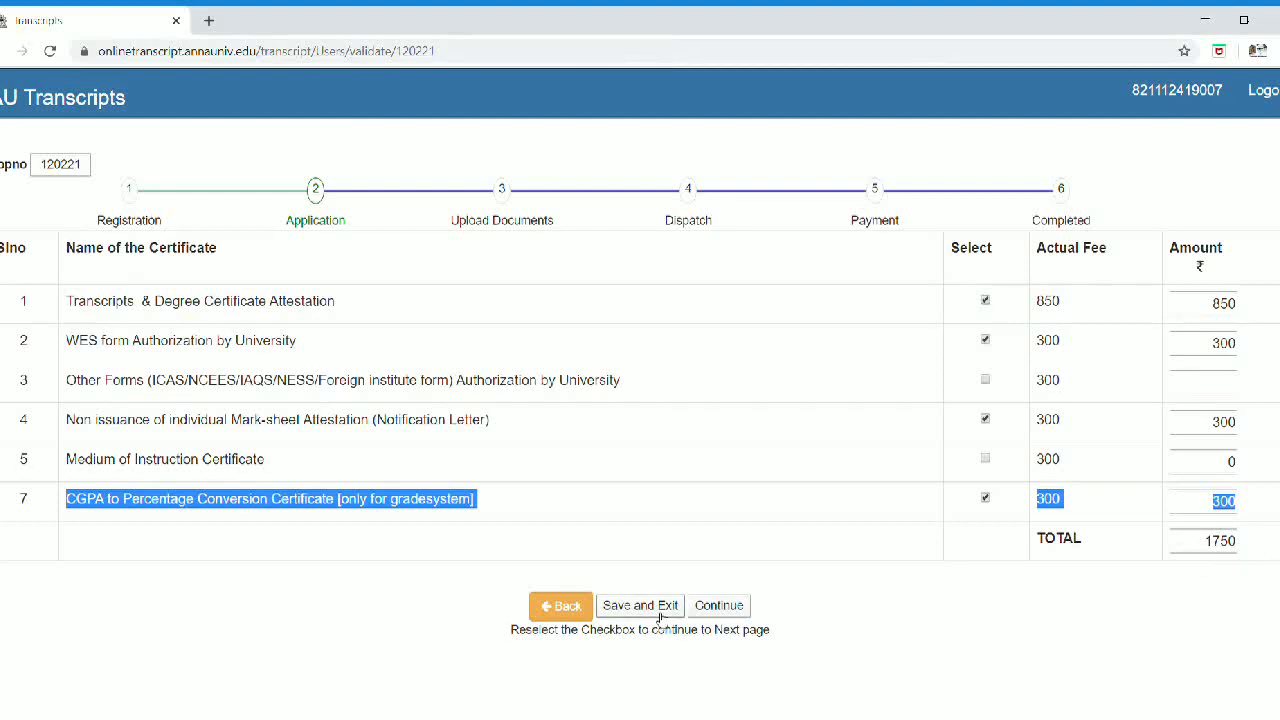
# Step: Continue to Upload Documents and download the ID Proof instruction PDF
pyautogui.click(719, 605)
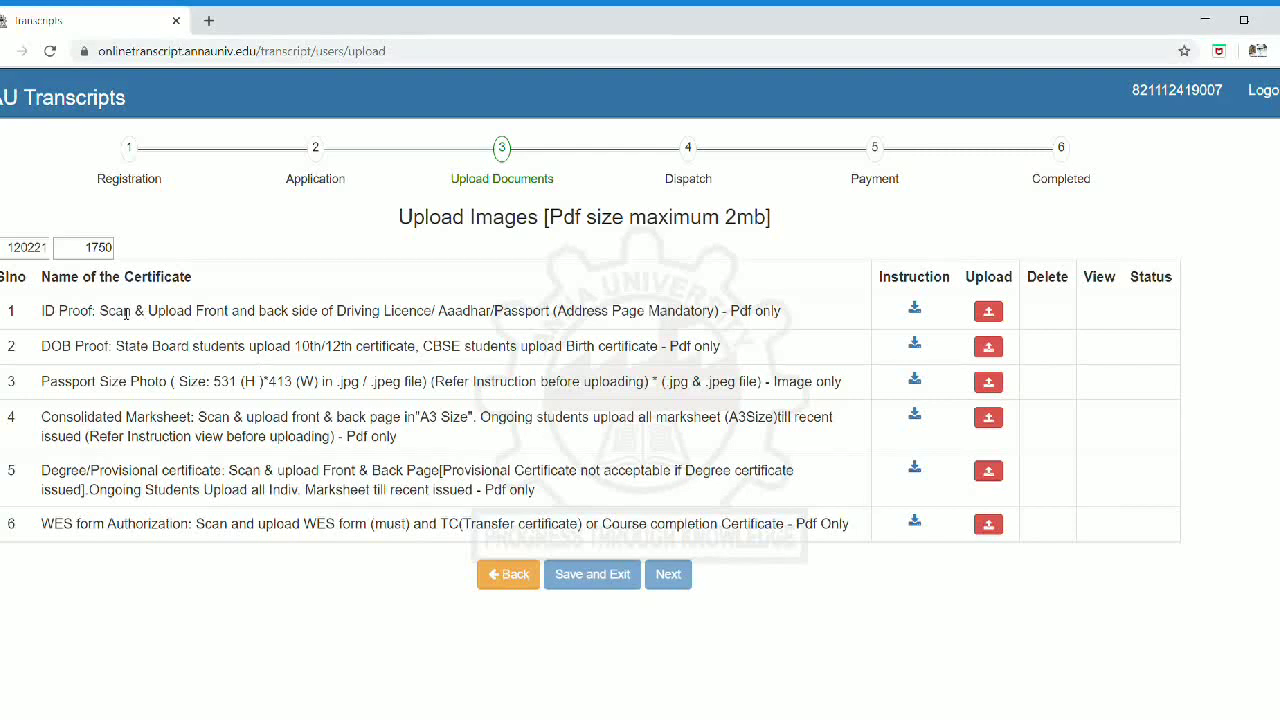
pyautogui.moveTo(99, 311); pyautogui.dragTo(784, 320)
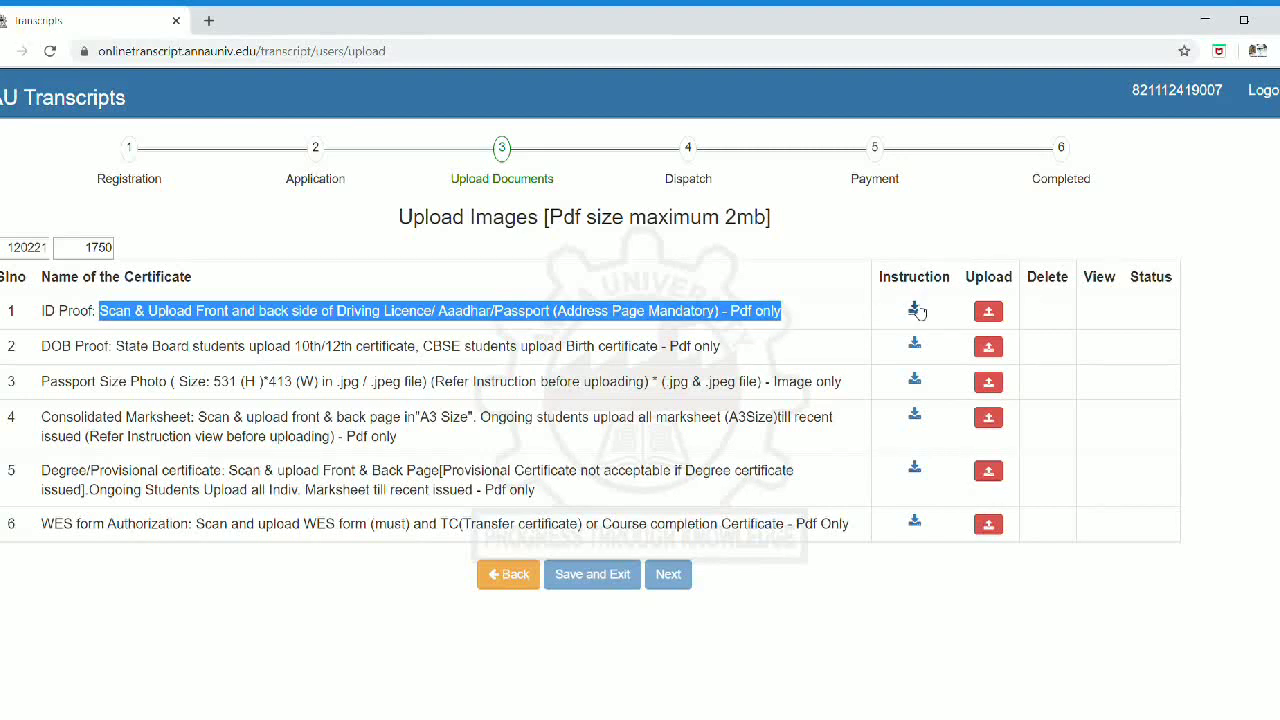
pyautogui.click(915, 311)
pyautogui.click(916, 311)
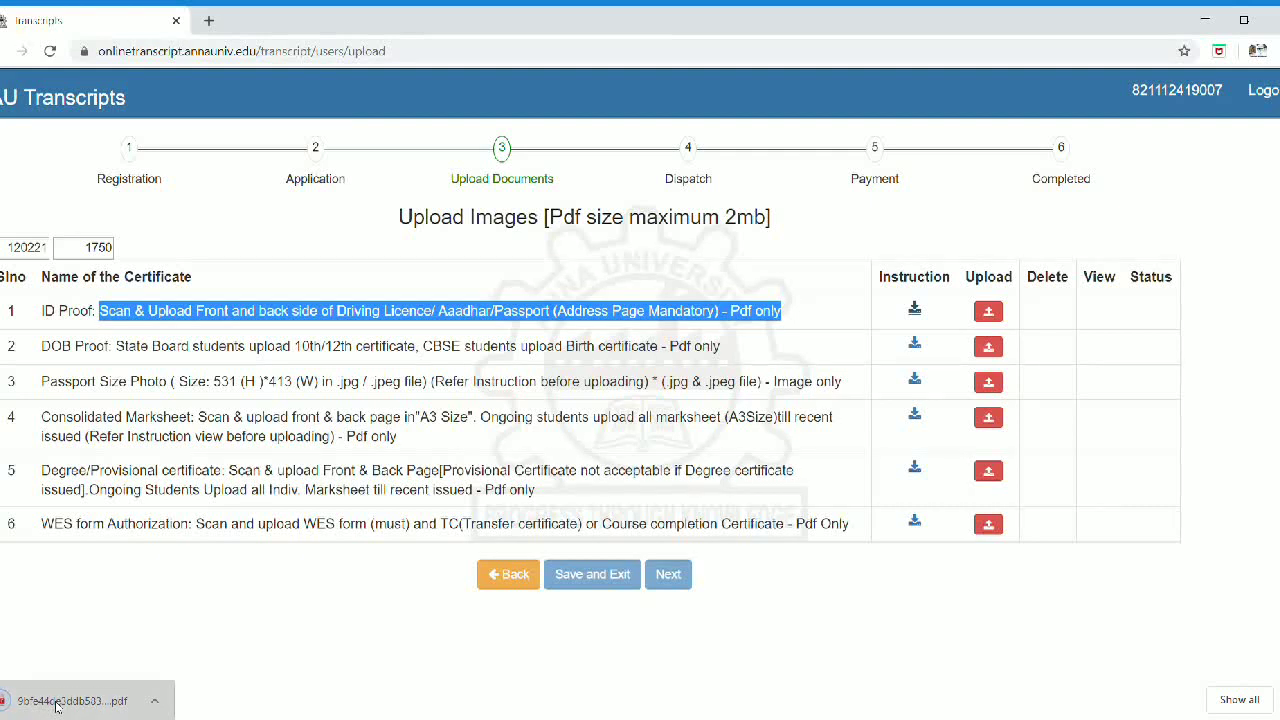
# Step: Open and read the downloaded ID Proof instruction PDF, then return to the upload page
pyautogui.doubleClick(57, 706)
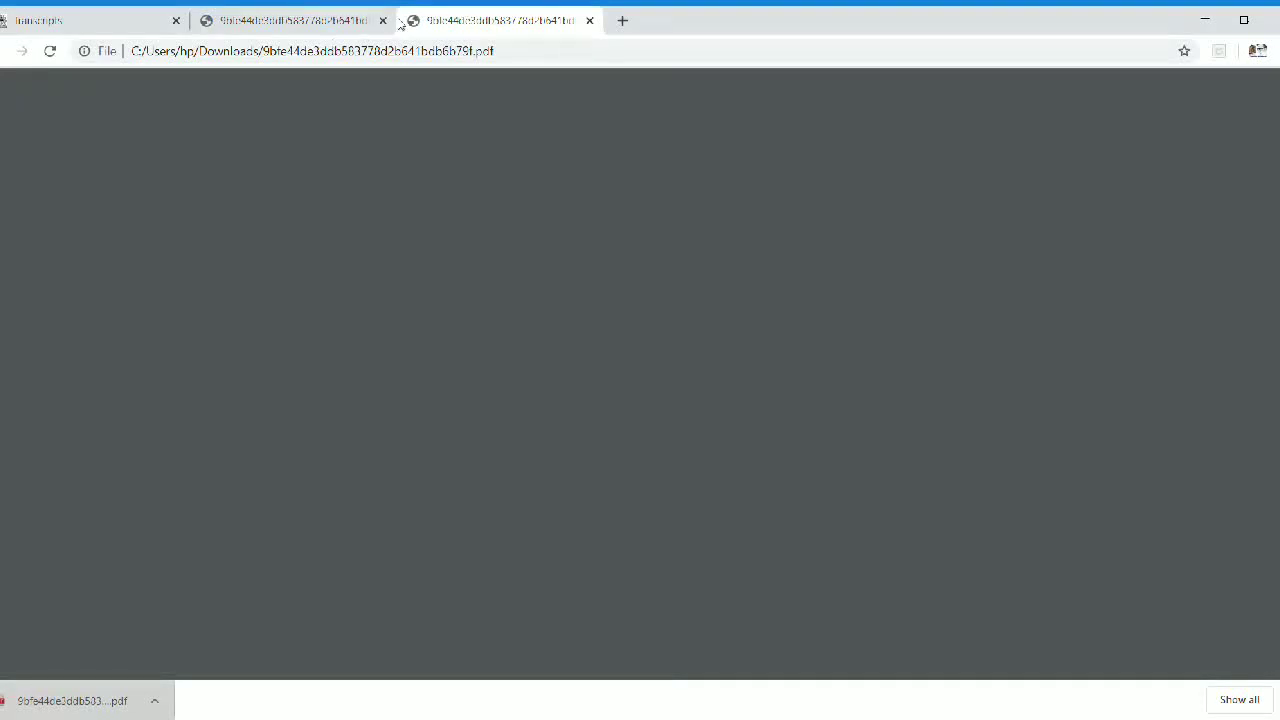
pyautogui.click(323, 18)
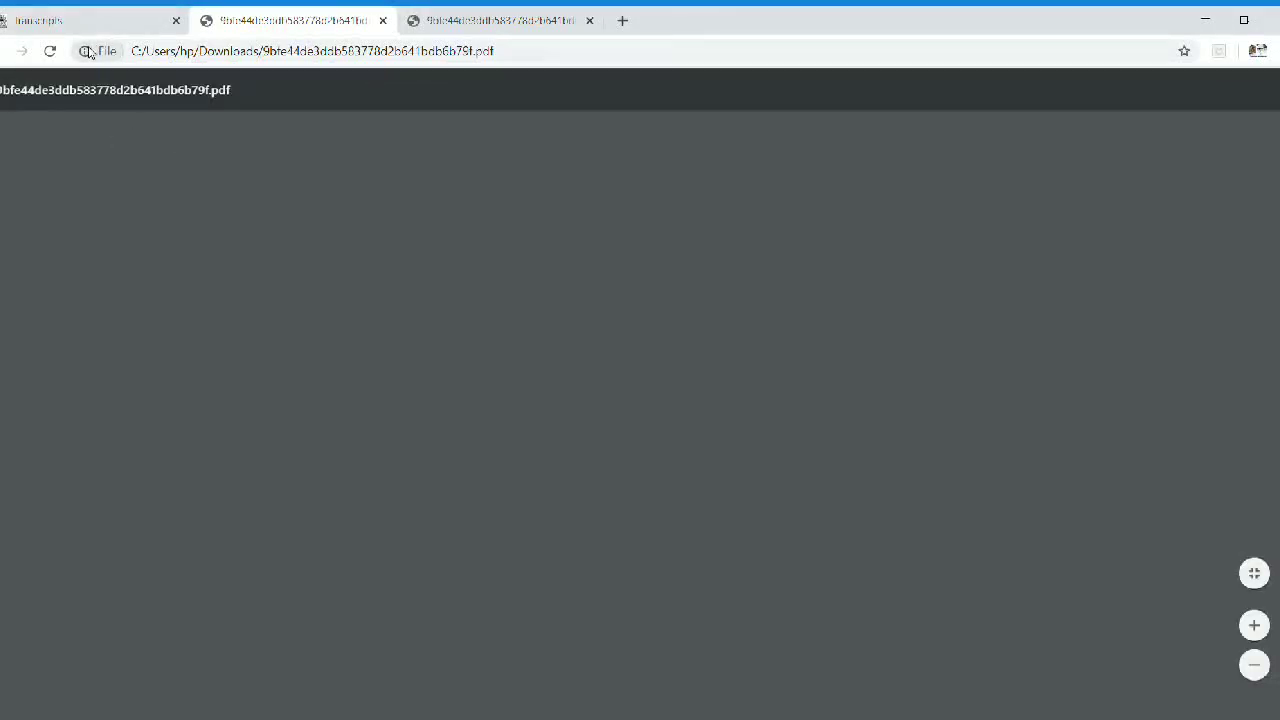
pyautogui.click(125, 20)
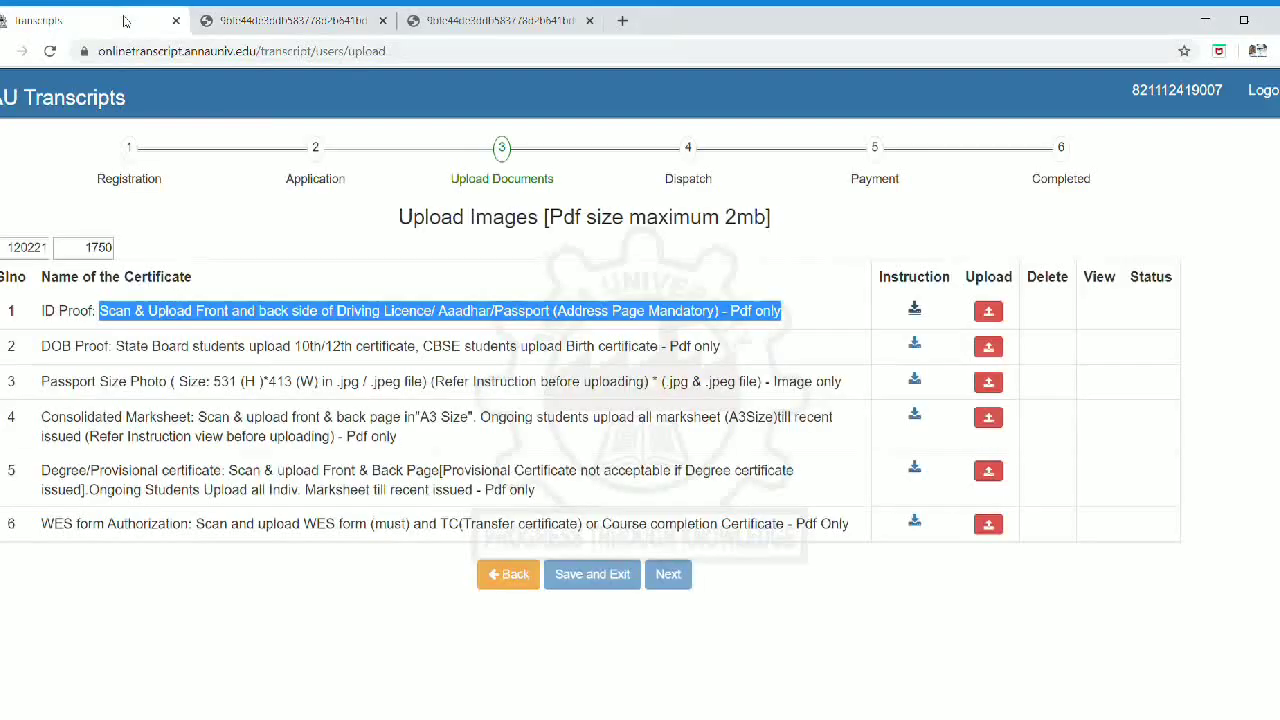
pyautogui.click(481, 22)
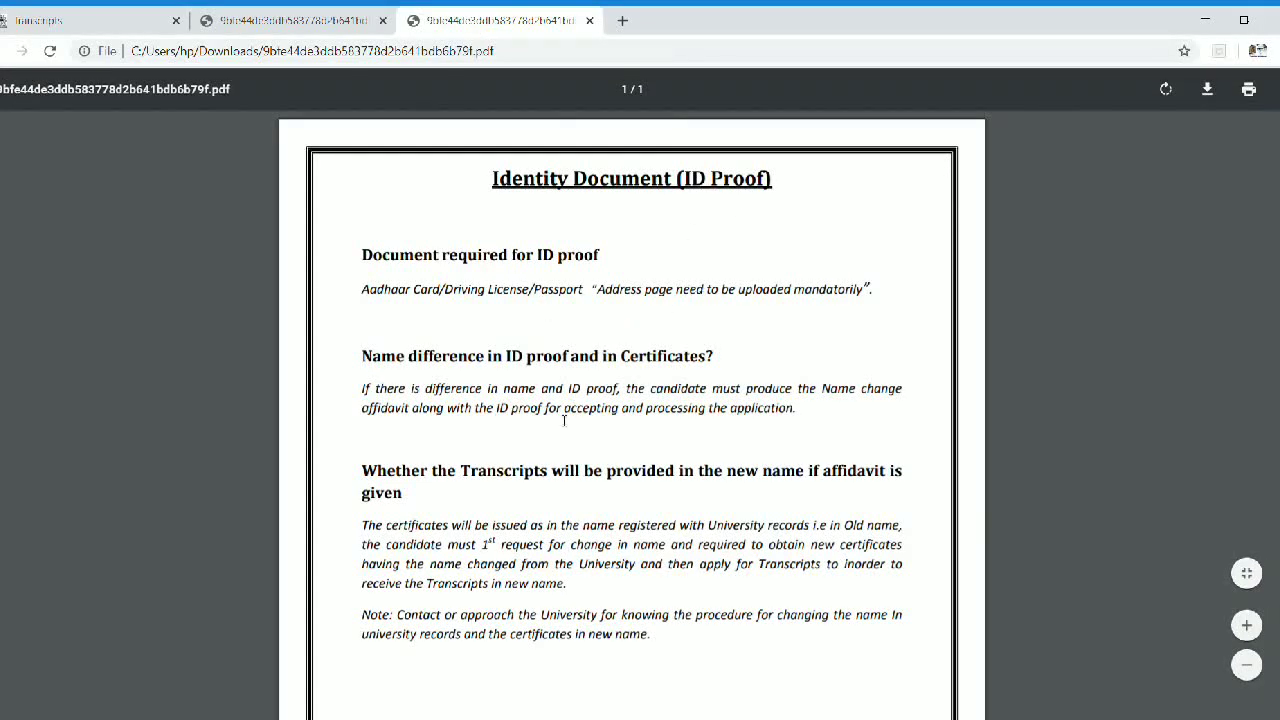
pyautogui.scroll(-3, 503, 580)
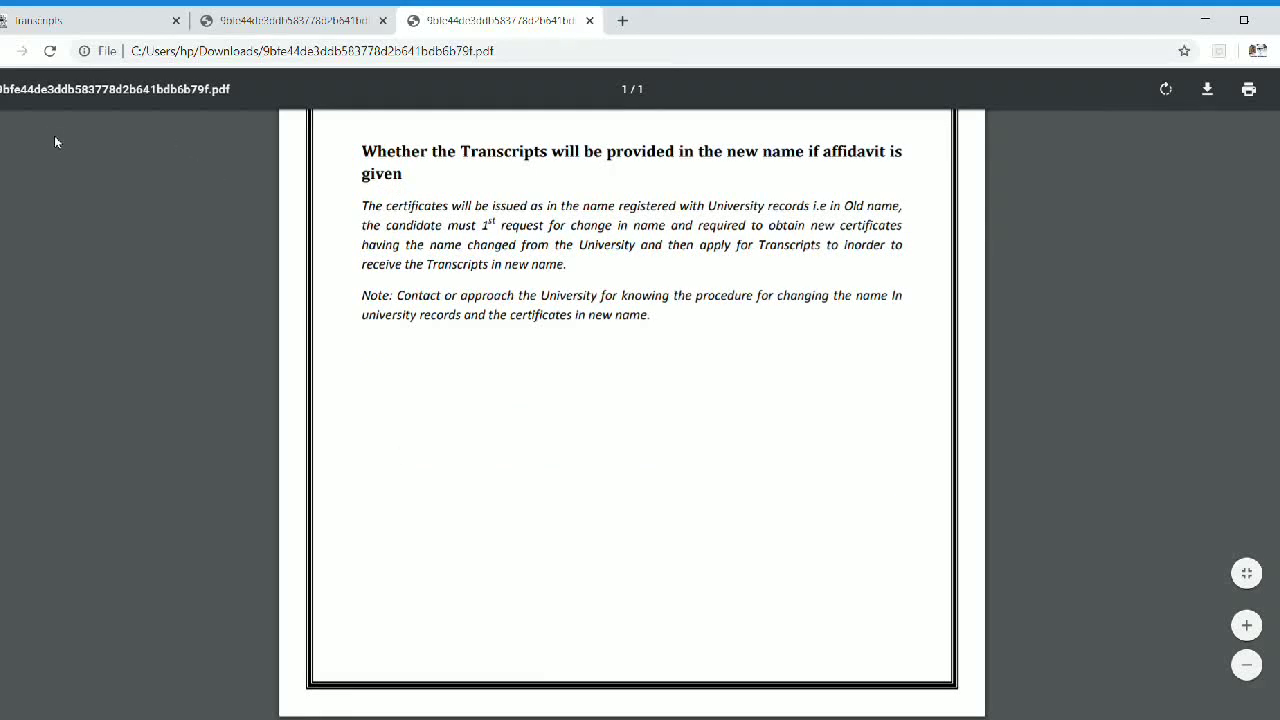
pyautogui.click(85, 22)
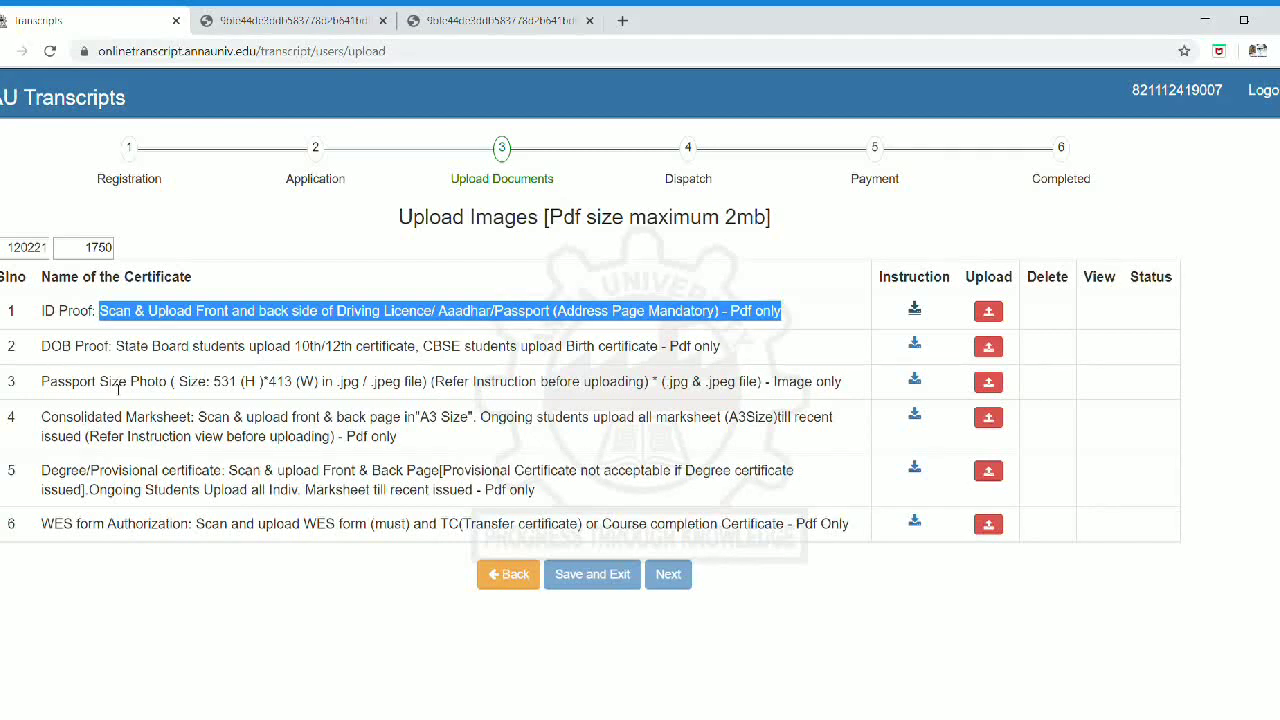
pyautogui.moveTo(42, 347); pyautogui.dragTo(744, 350)
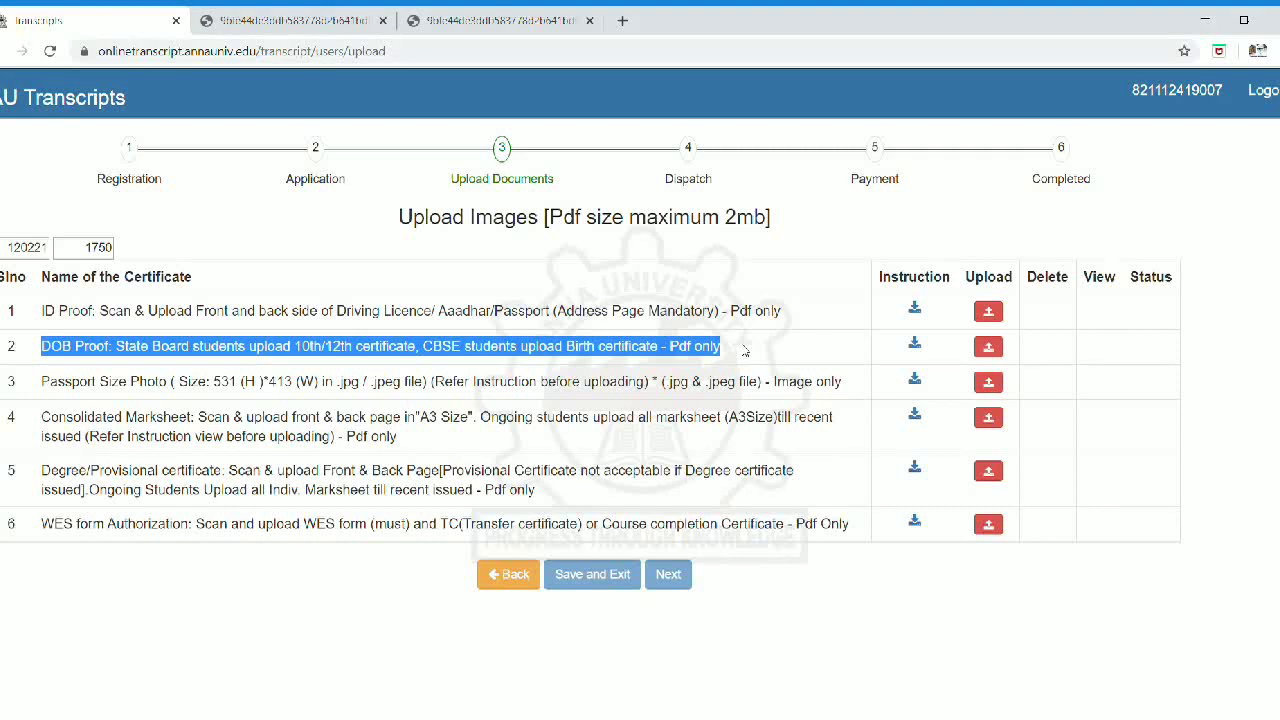
pyautogui.click(146, 398)
pyautogui.moveTo(49, 381); pyautogui.dragTo(268, 384)
pyautogui.moveTo(41, 416); pyautogui.dragTo(468, 432)
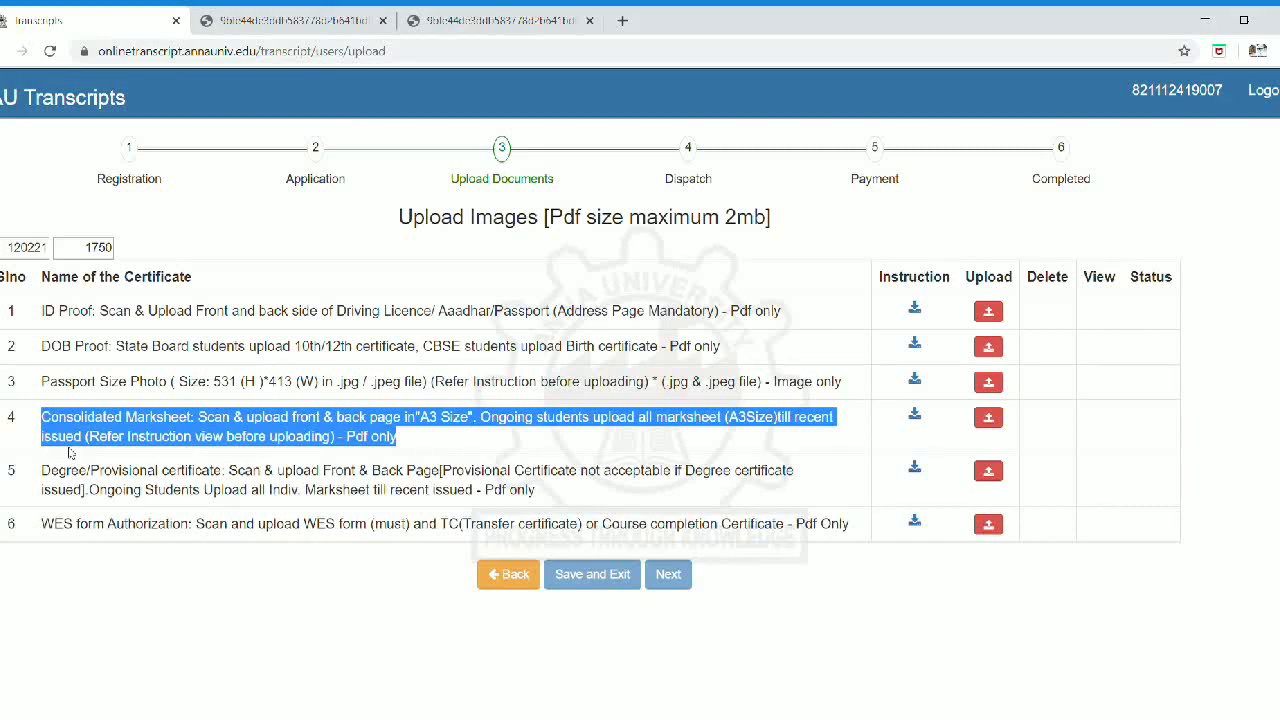
pyautogui.moveTo(47, 462); pyautogui.dragTo(549, 507)
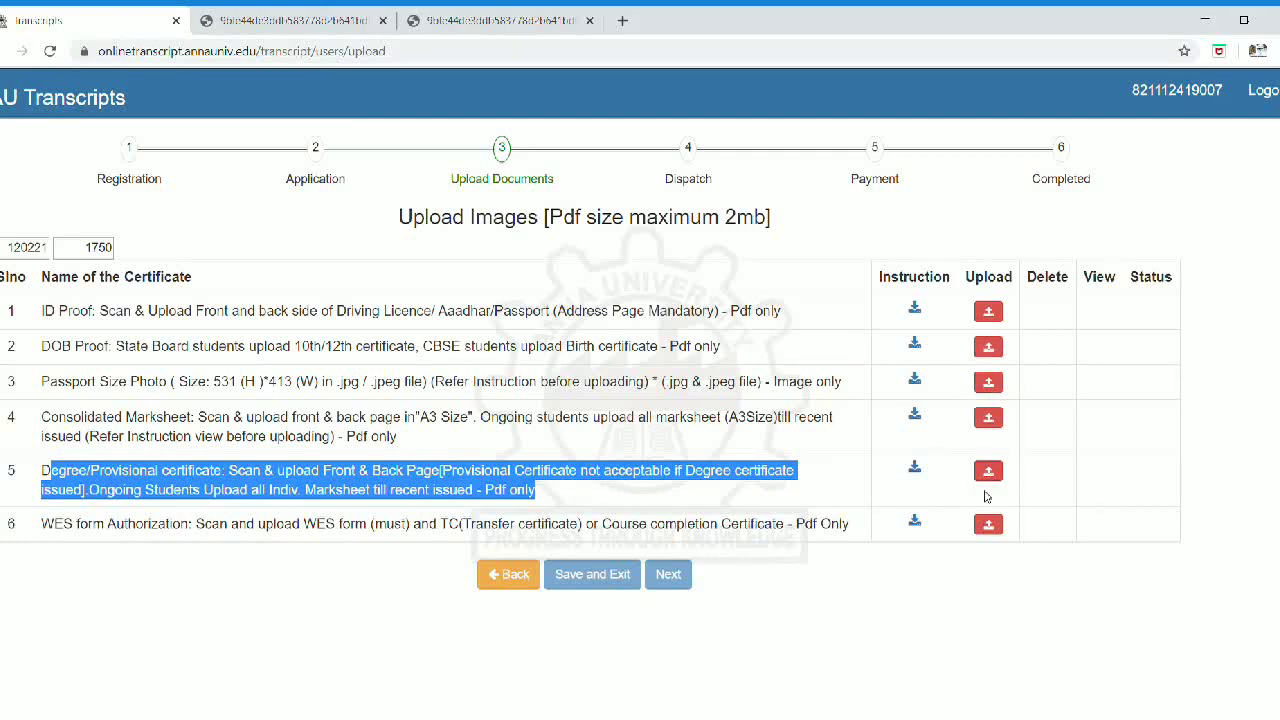
pyautogui.click(86, 528)
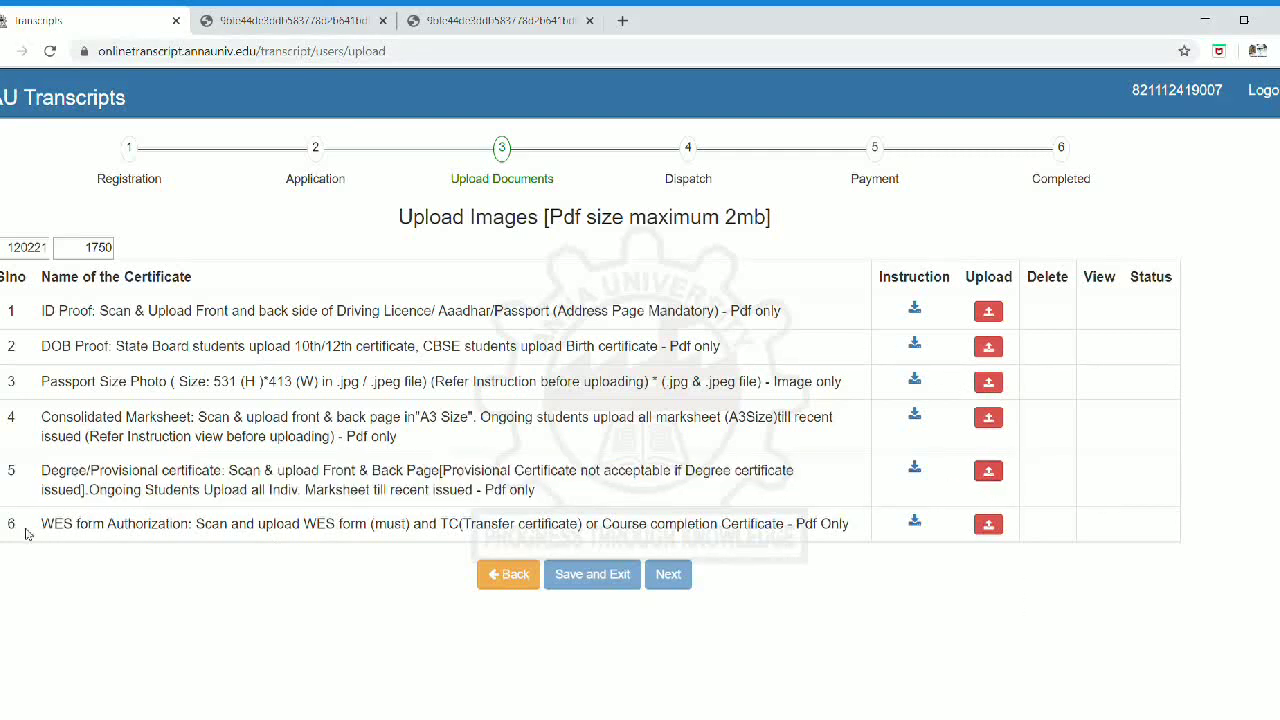
pyautogui.moveTo(46, 528); pyautogui.dragTo(852, 537)
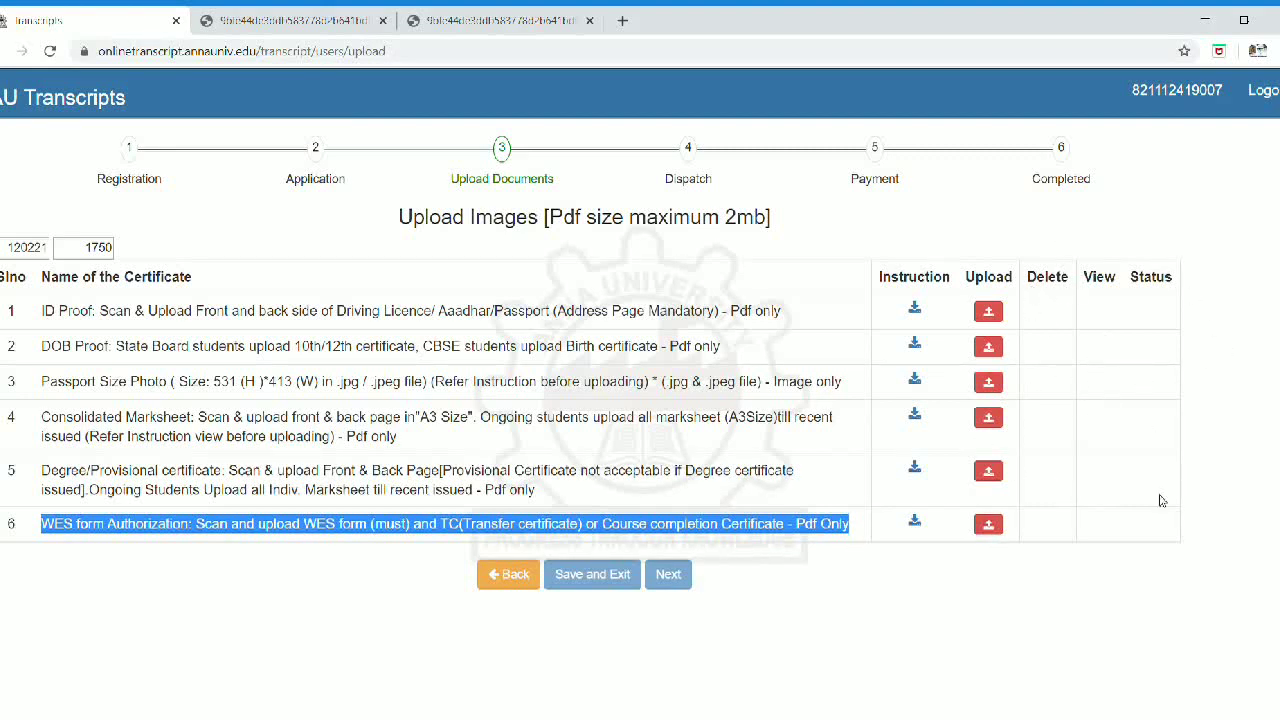
# Step: Upload the passport PDF as the ID Proof in row 1
pyautogui.click(657, 579)
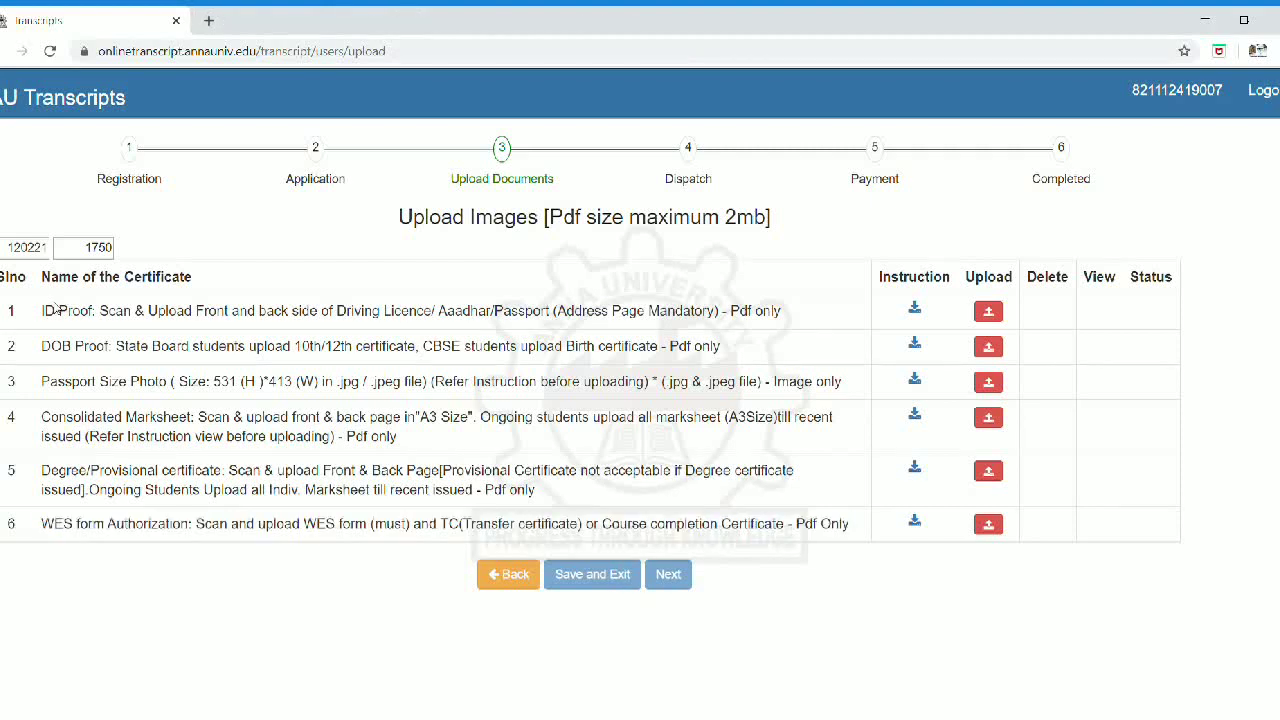
pyautogui.moveTo(41, 312); pyautogui.dragTo(125, 320)
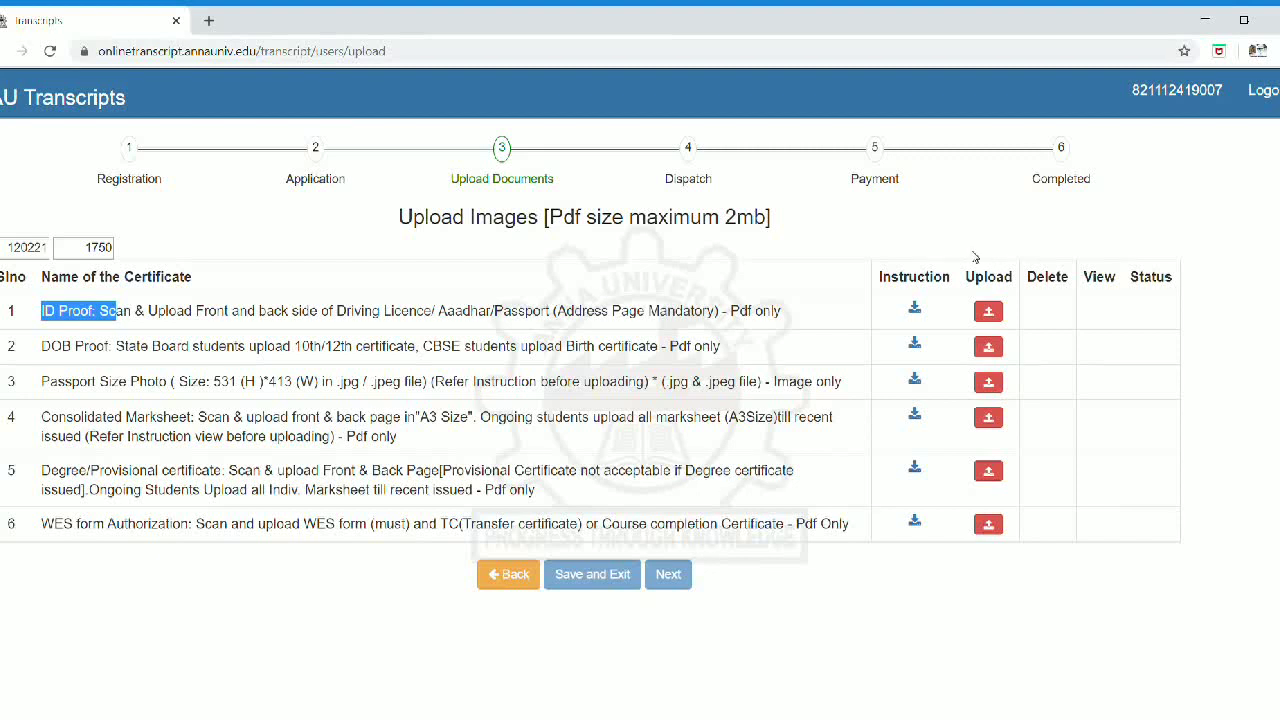
pyautogui.click(989, 313)
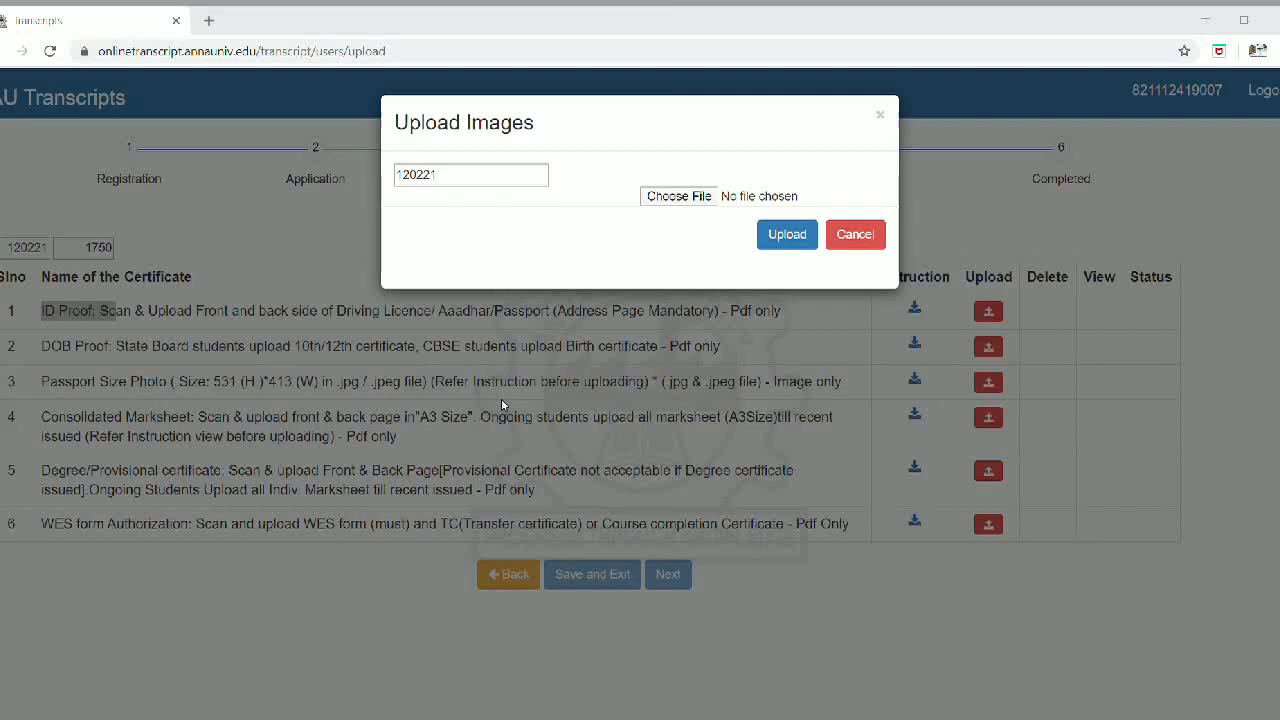
pyautogui.hotkey('alt', 'Tab')
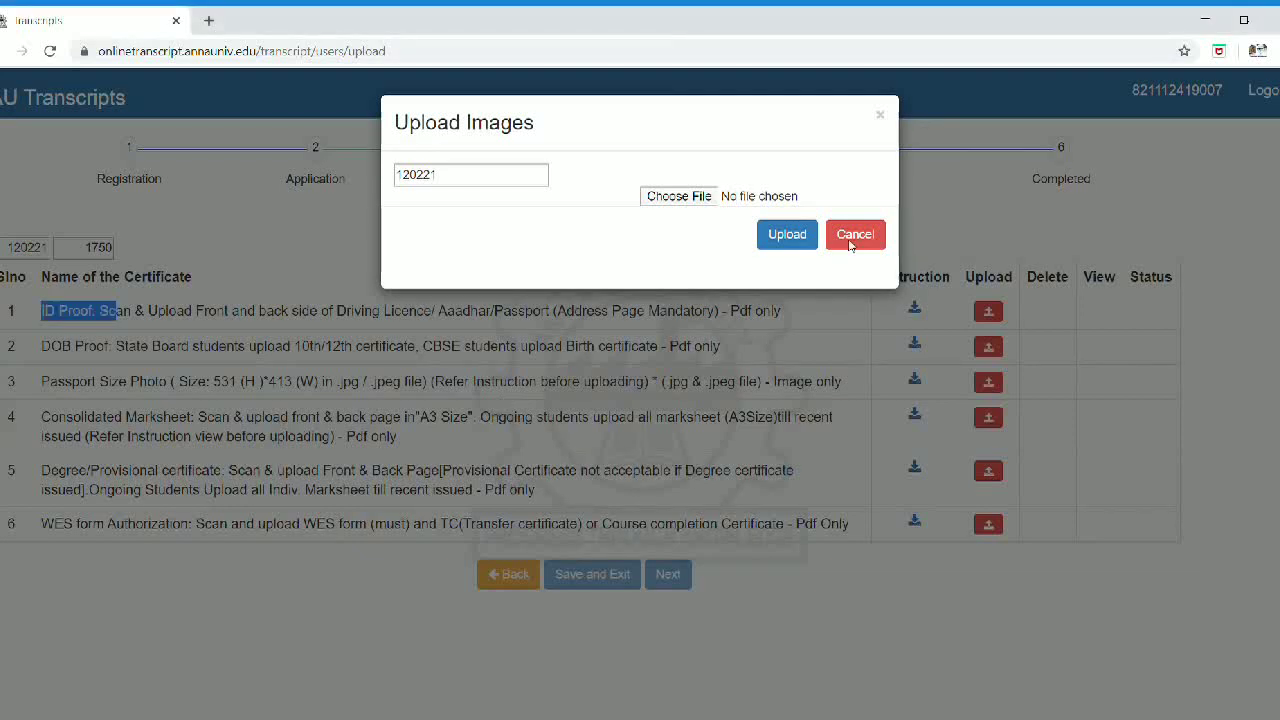
pyautogui.click(781, 238)
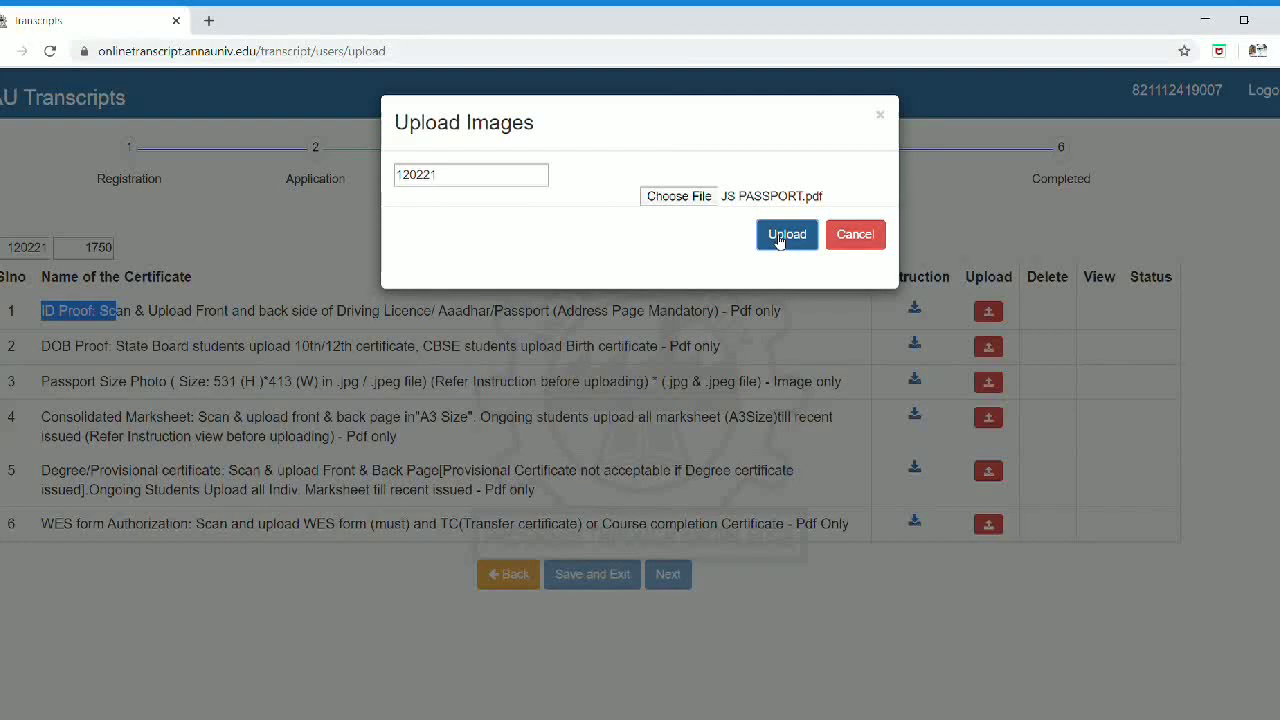
pyautogui.click(780, 242)
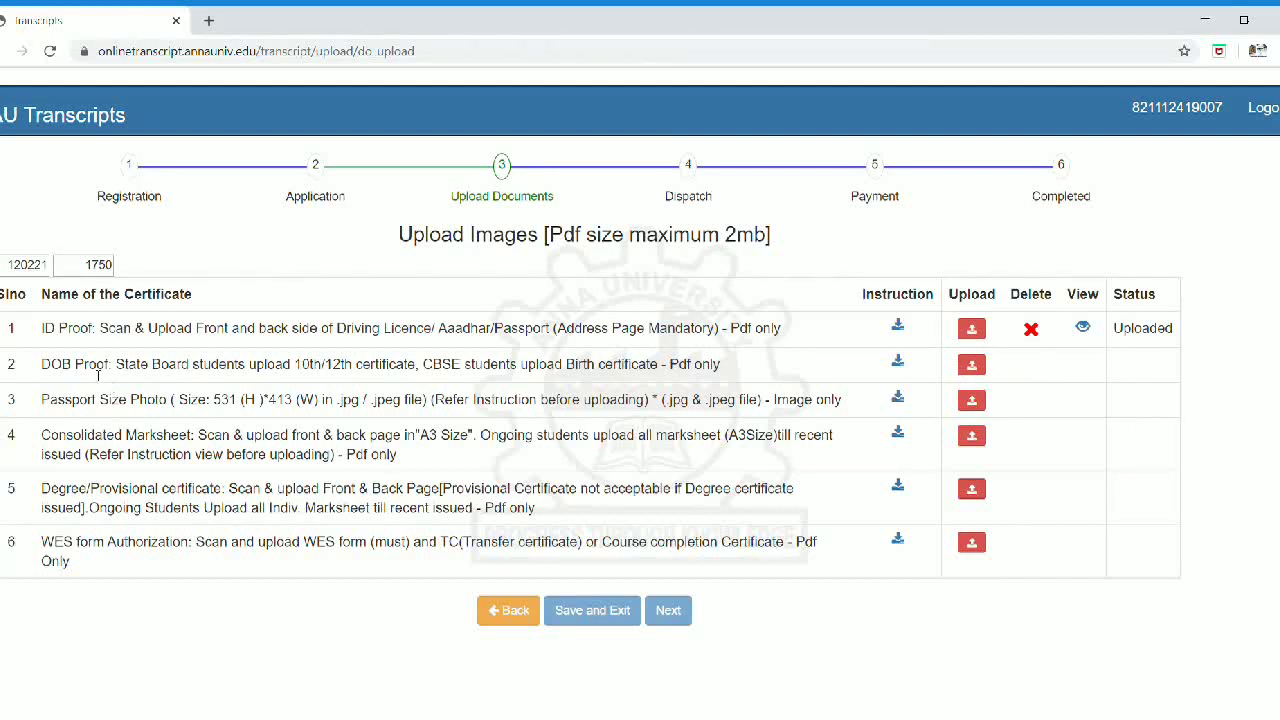
# Step: Upload the twelfth-standard certificate PDF as the DOB Proof in row 2
pyautogui.moveTo(46, 368); pyautogui.dragTo(430, 370)
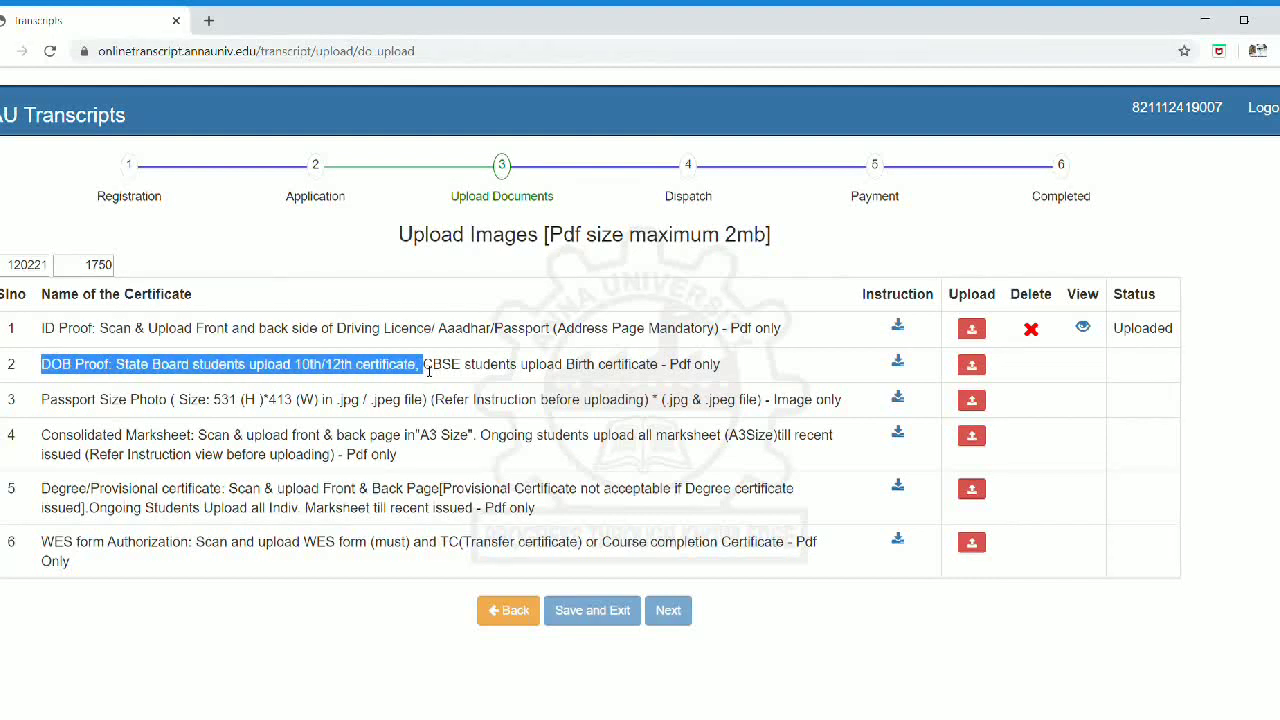
pyautogui.click(430, 370)
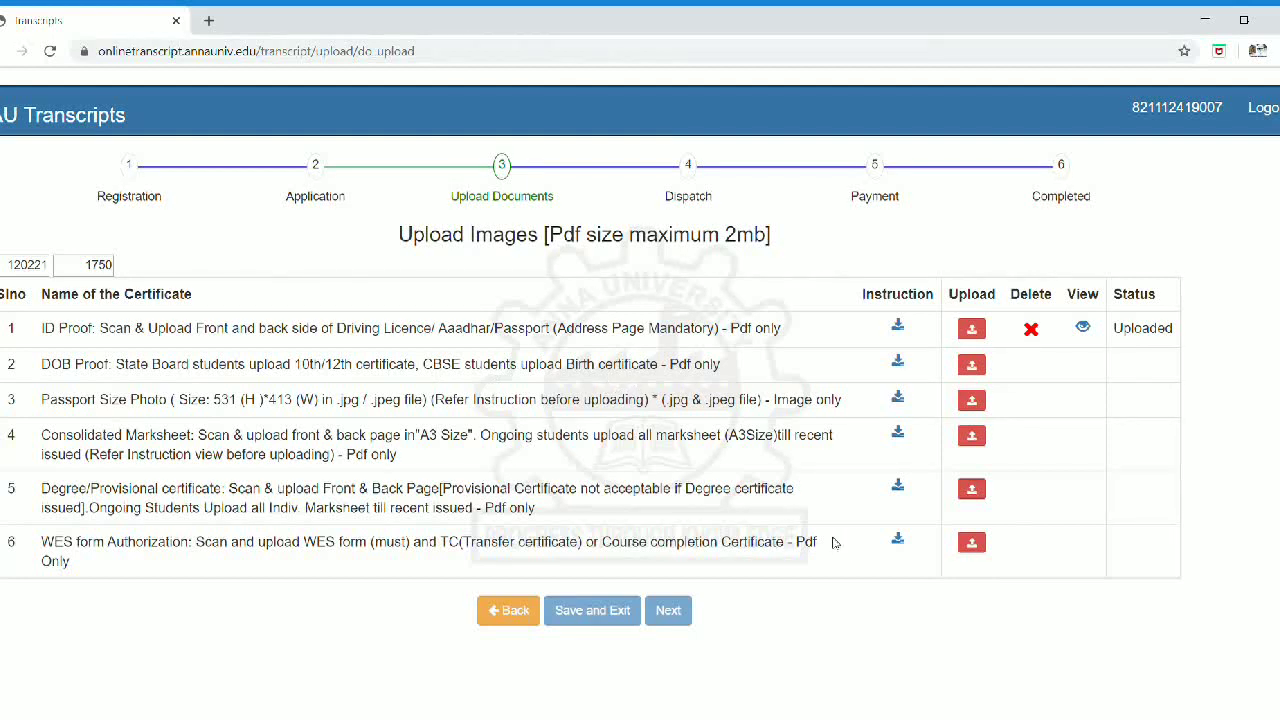
pyautogui.click(976, 368)
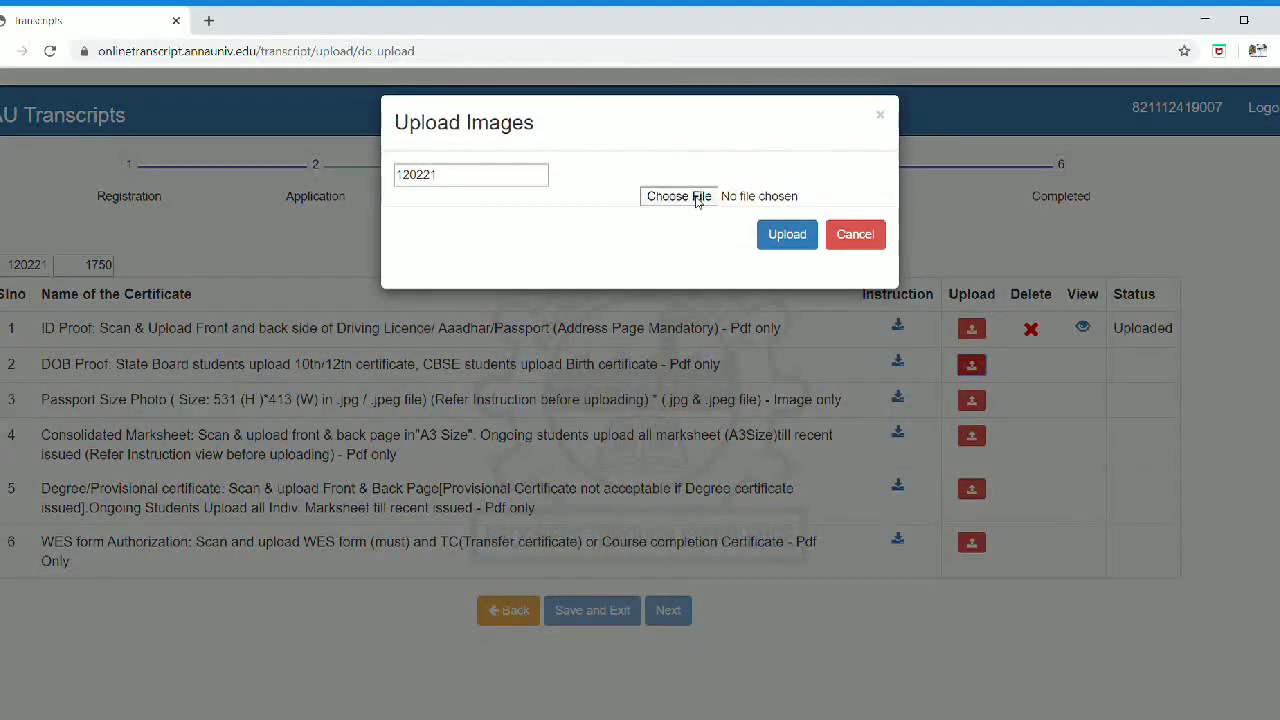
pyautogui.click(697, 198)
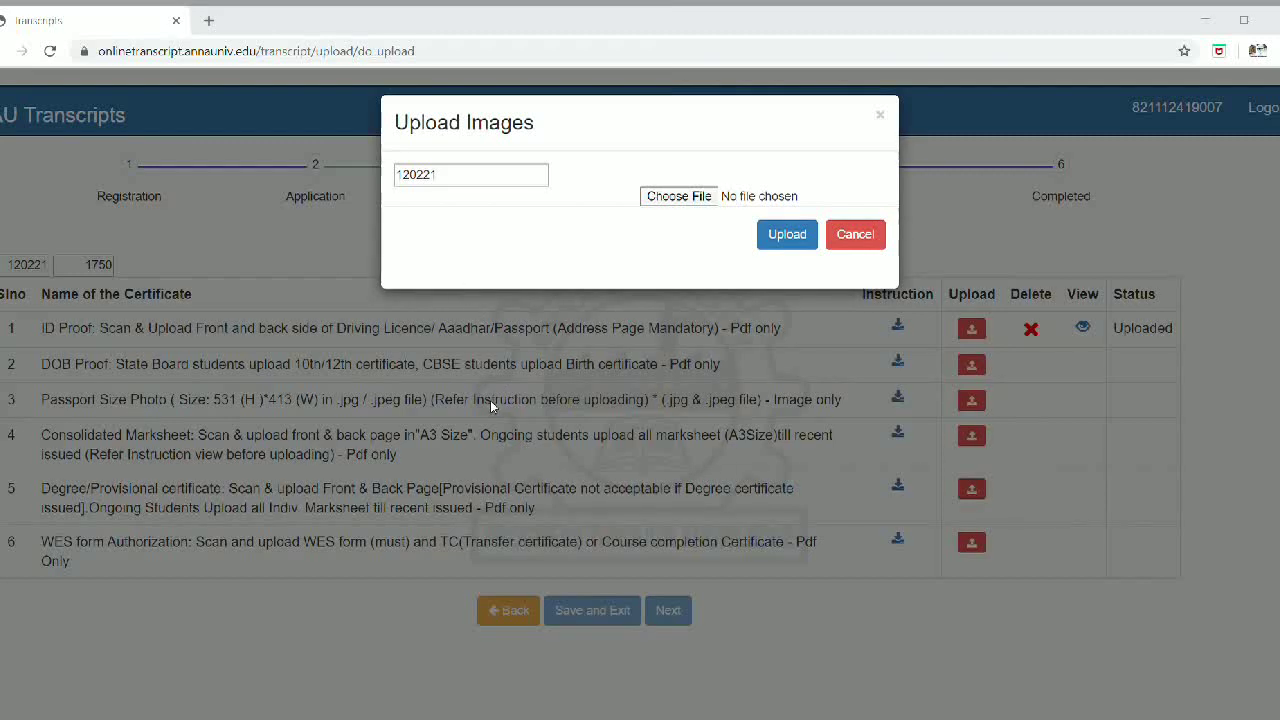
pyautogui.press('Return')
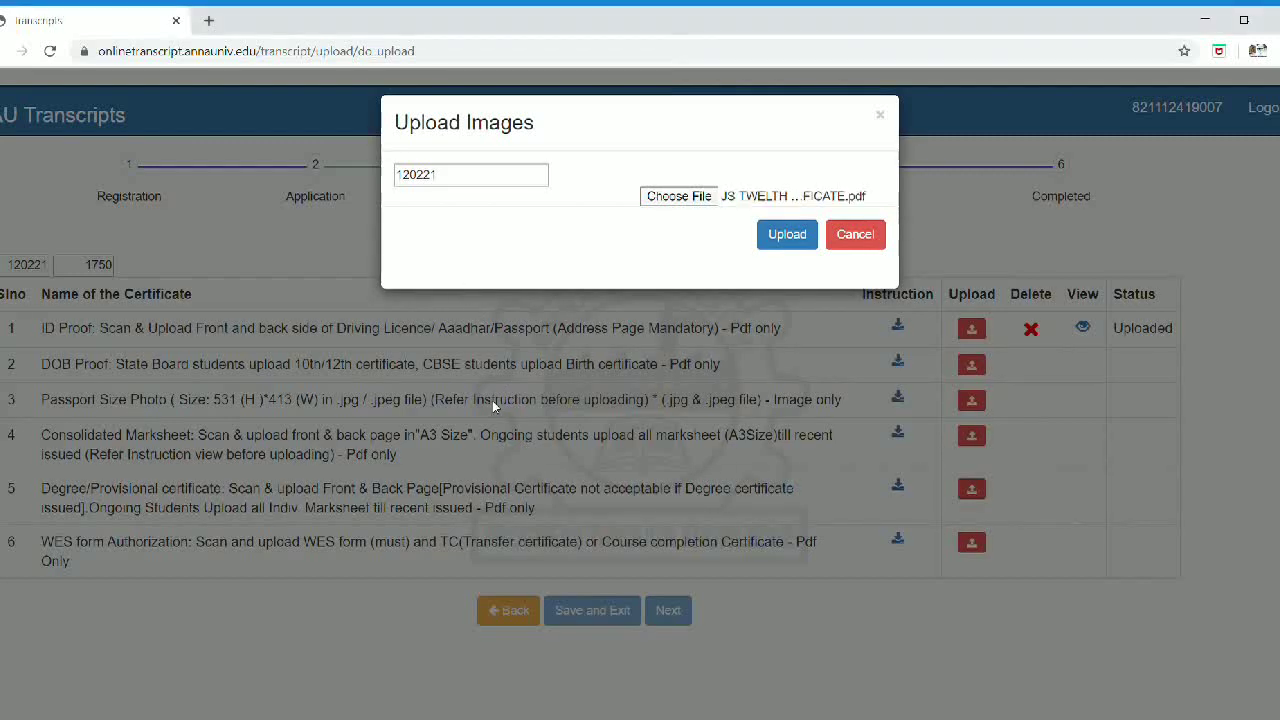
pyautogui.click(767, 236)
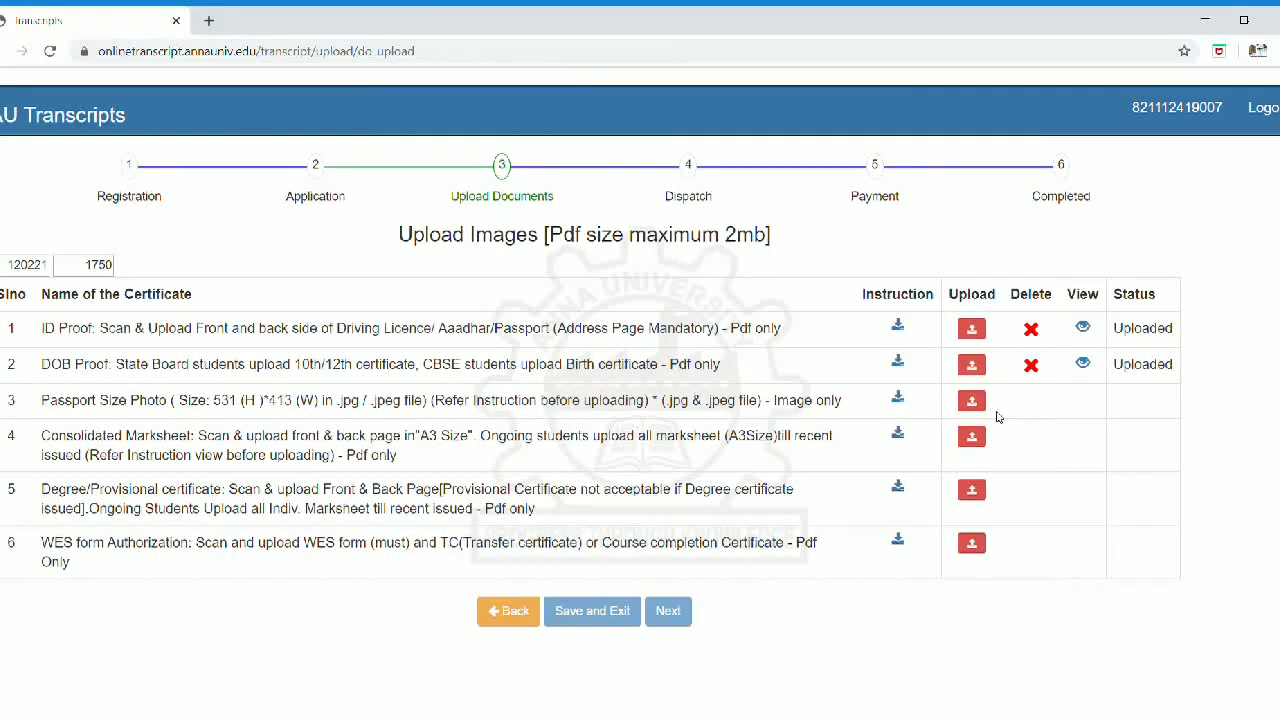
# Step: Upload the passport-size photo JPG as the Passport Size Photo in row 3
pyautogui.click(971, 402)
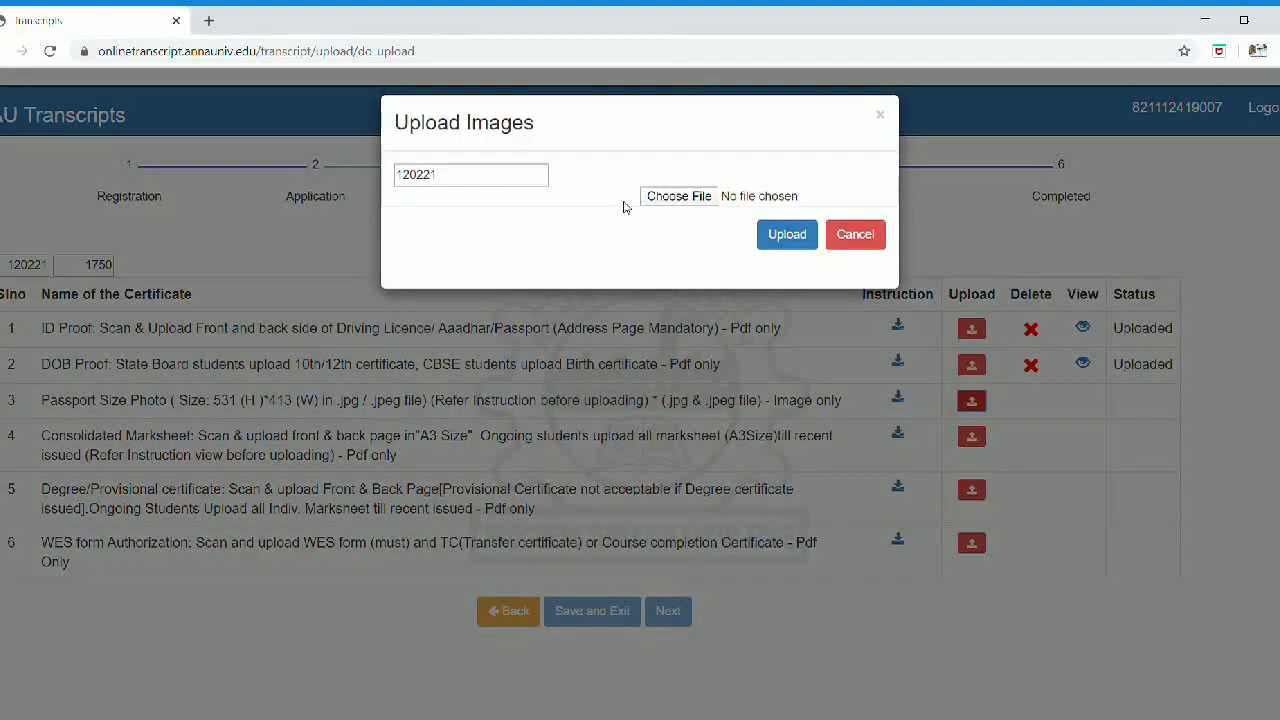
pyautogui.click(677, 199)
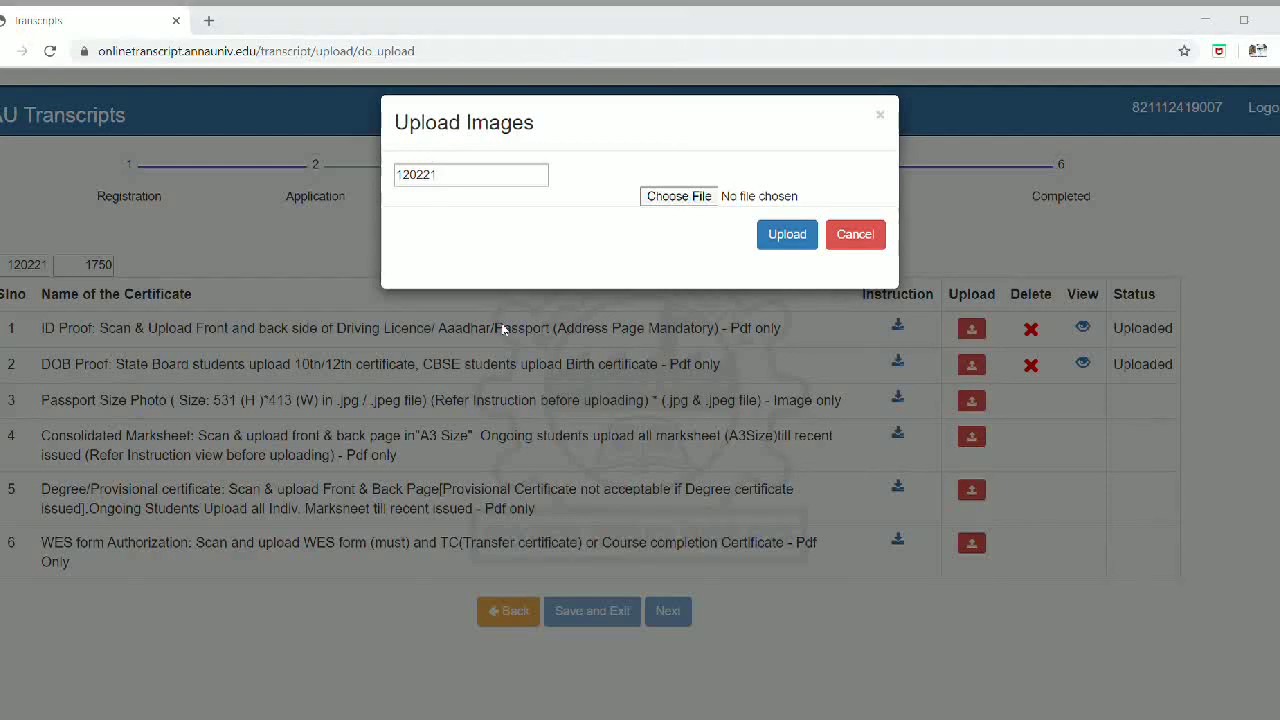
pyautogui.press('Return')
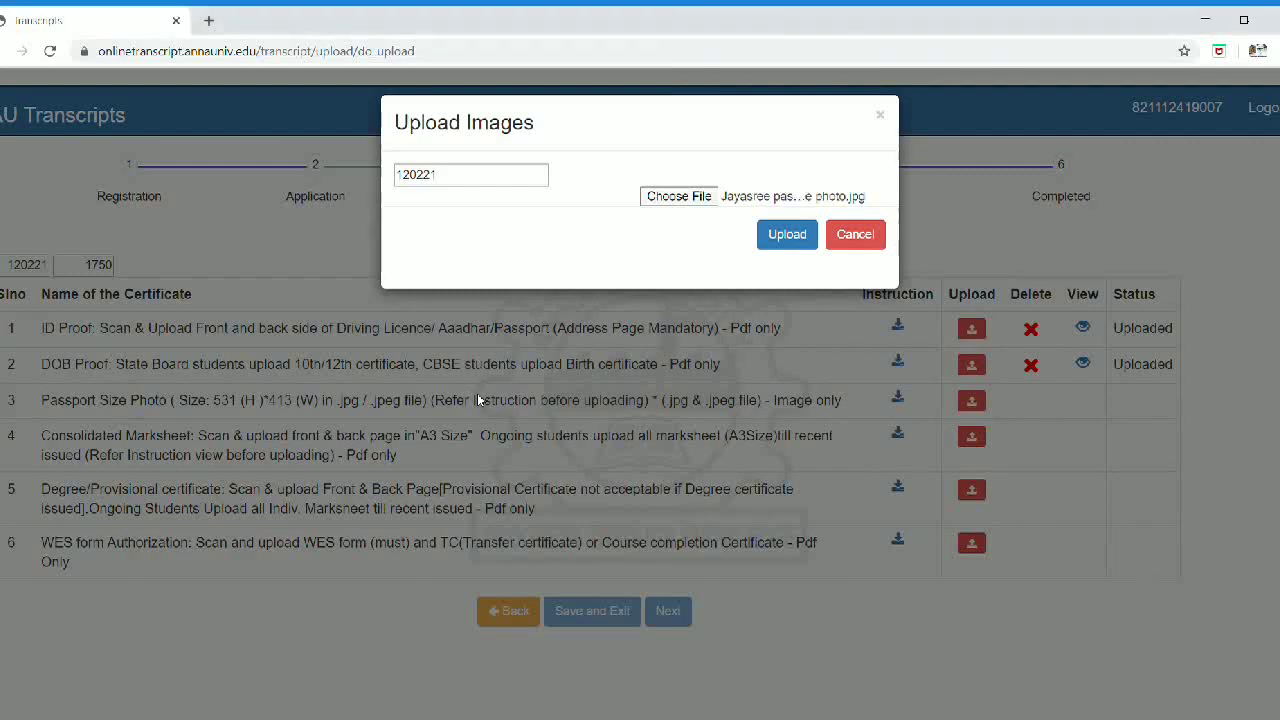
pyautogui.click(801, 243)
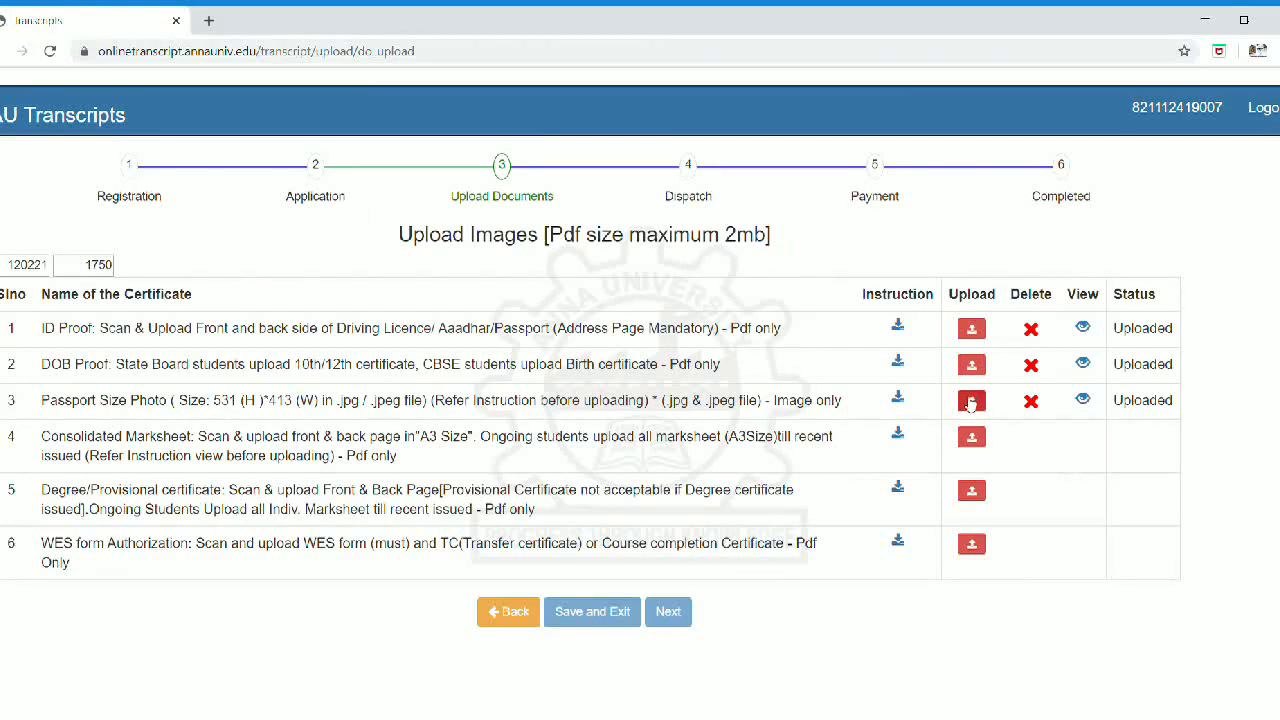
# Step: Upload the consolidated mark sheet PDF to row 4, Consolidated Marksheet
pyautogui.click(980, 441)
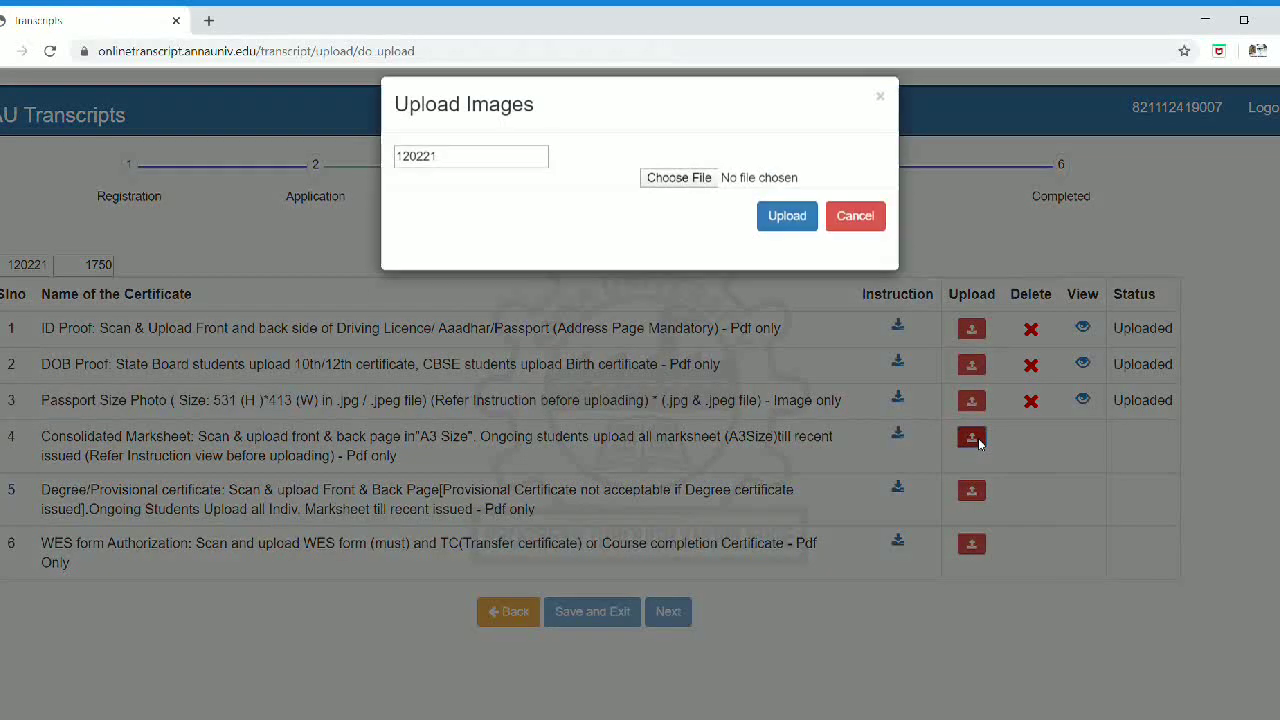
pyautogui.click(698, 203)
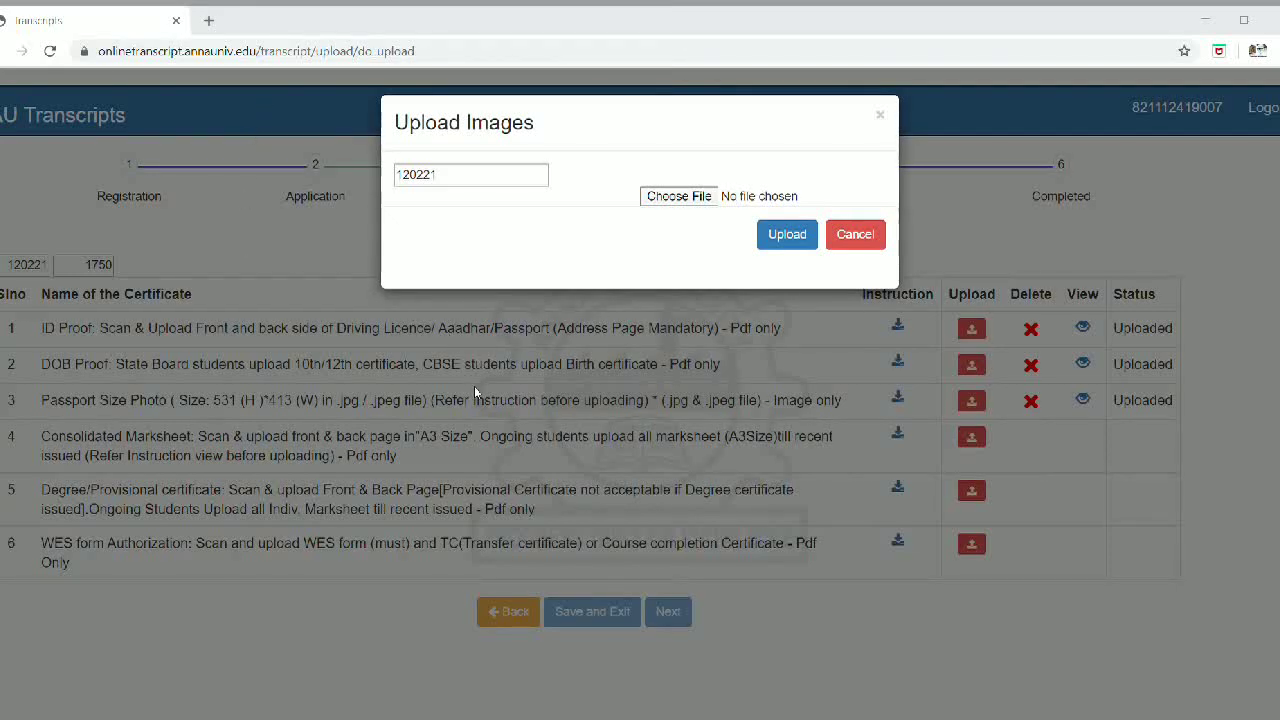
pyautogui.press('Return')
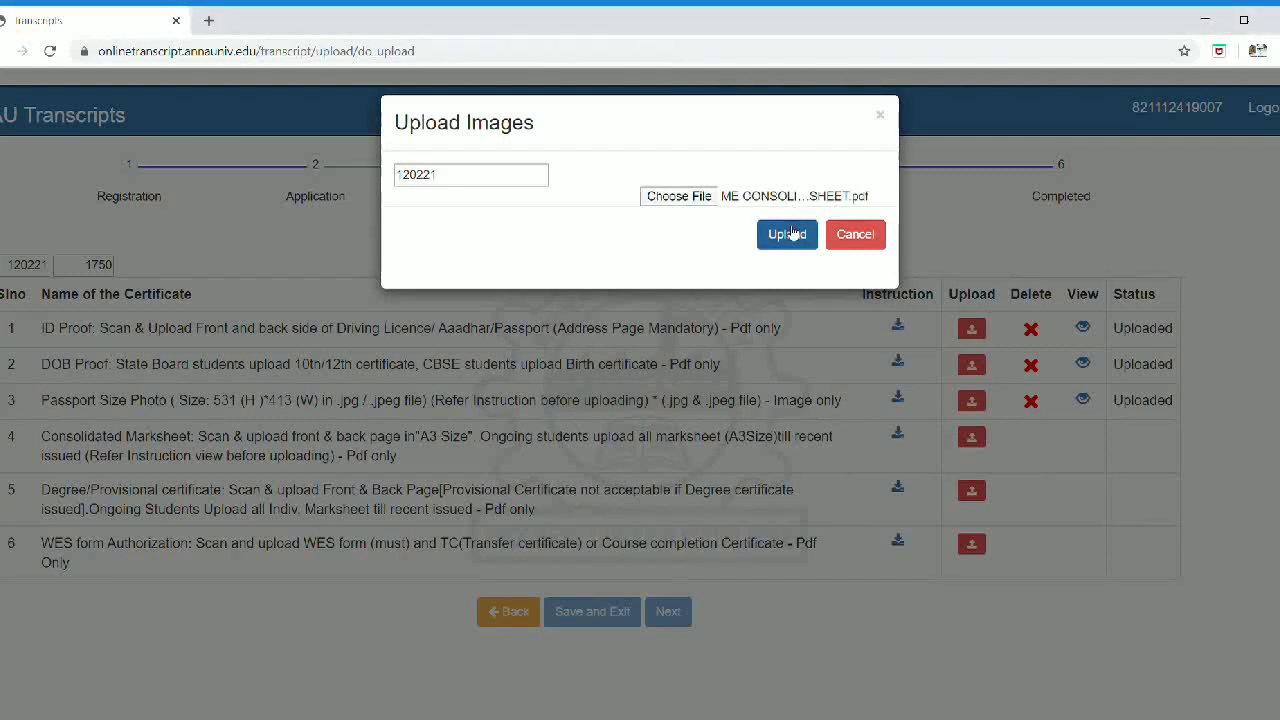
pyautogui.click(788, 236)
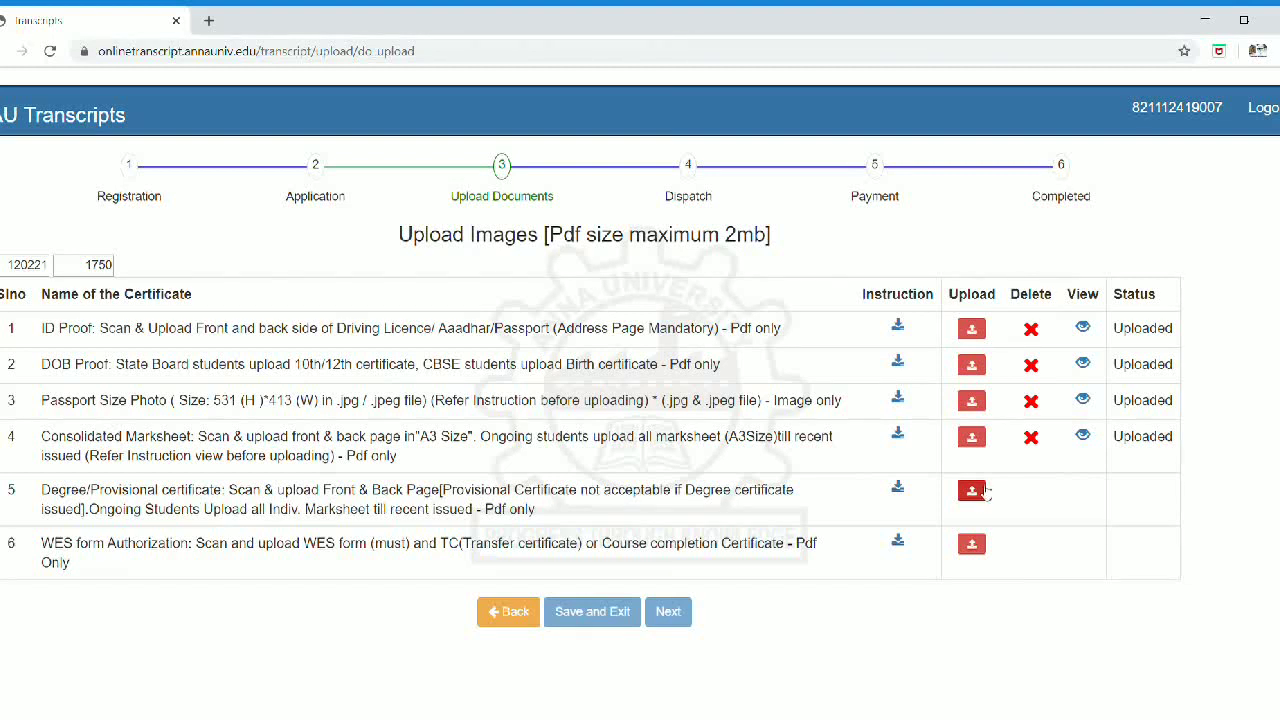
# Step: Upload ME Degree Certificate.pdf as the Degree/Provisional certificate in row 5
pyautogui.click(971, 494)
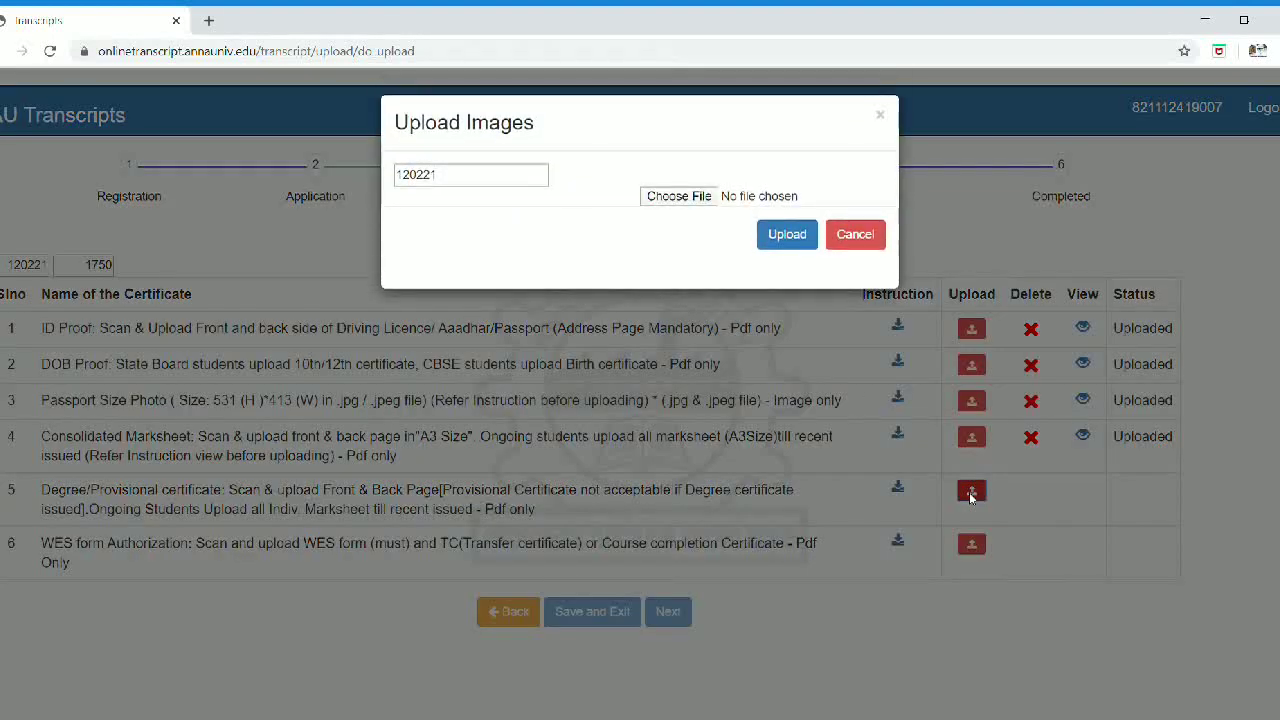
pyautogui.click(679, 197)
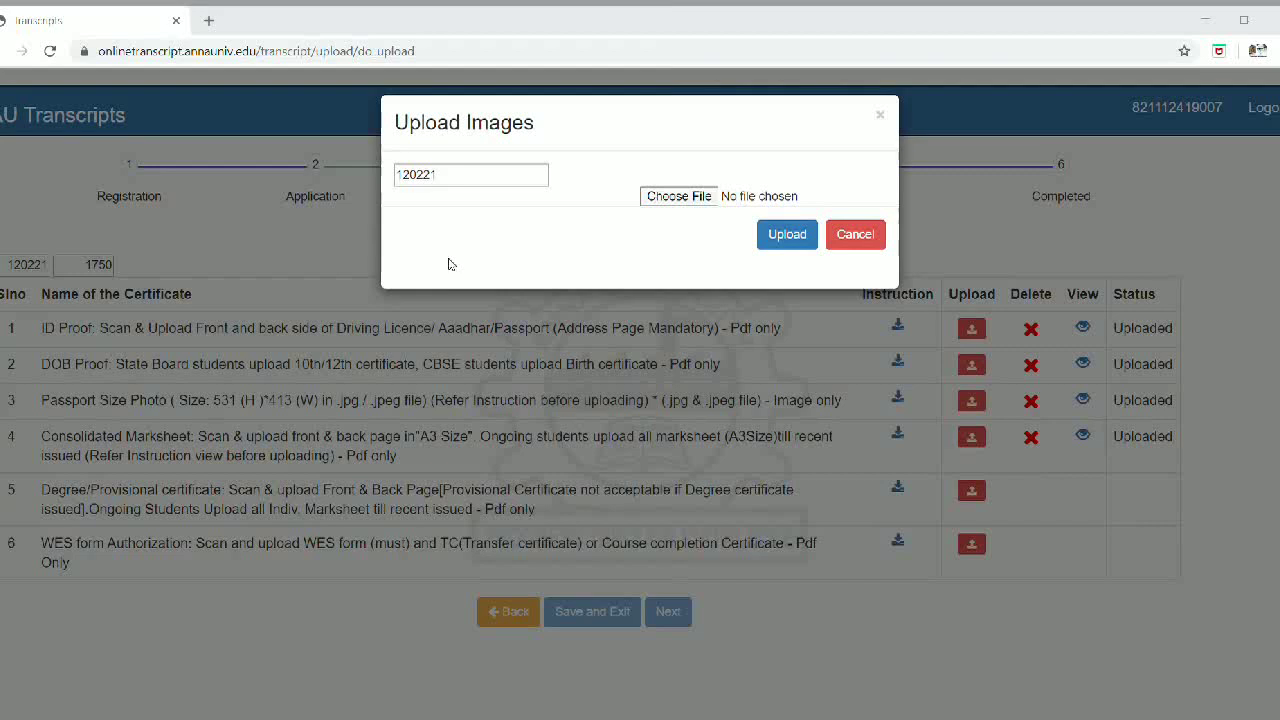
pyautogui.doubleClick(503, 399)
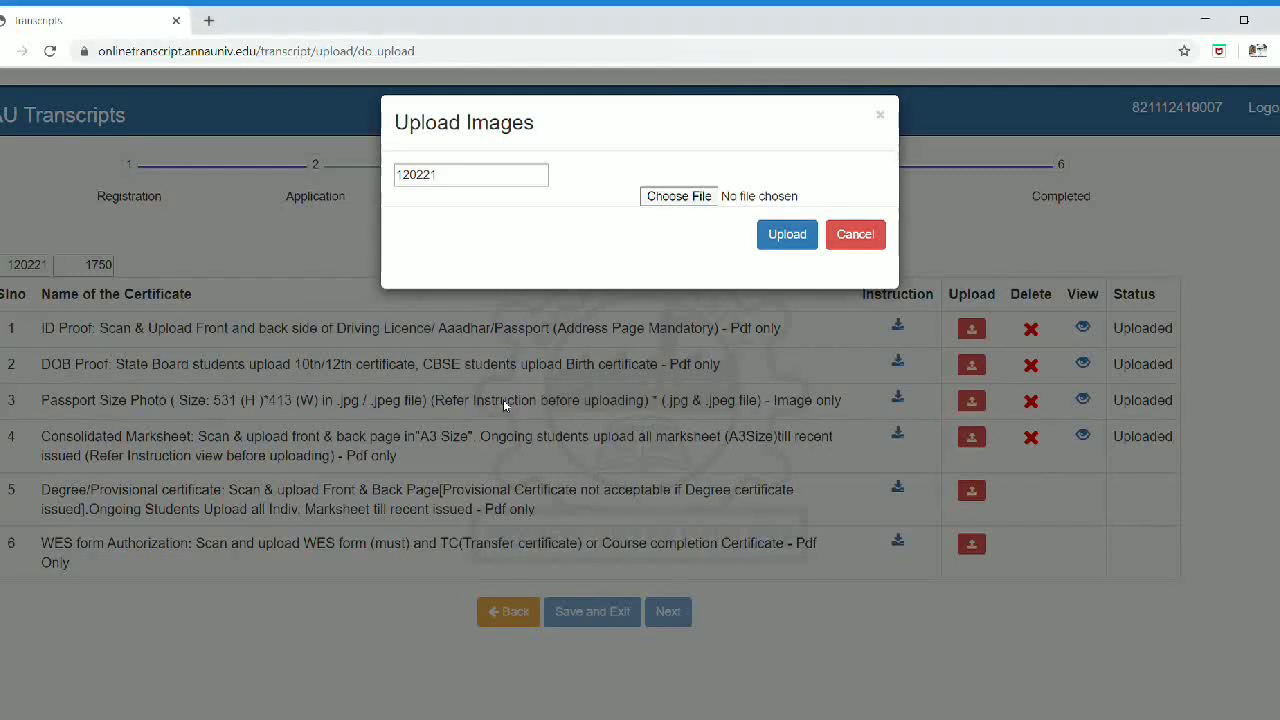
pyautogui.click(785, 234)
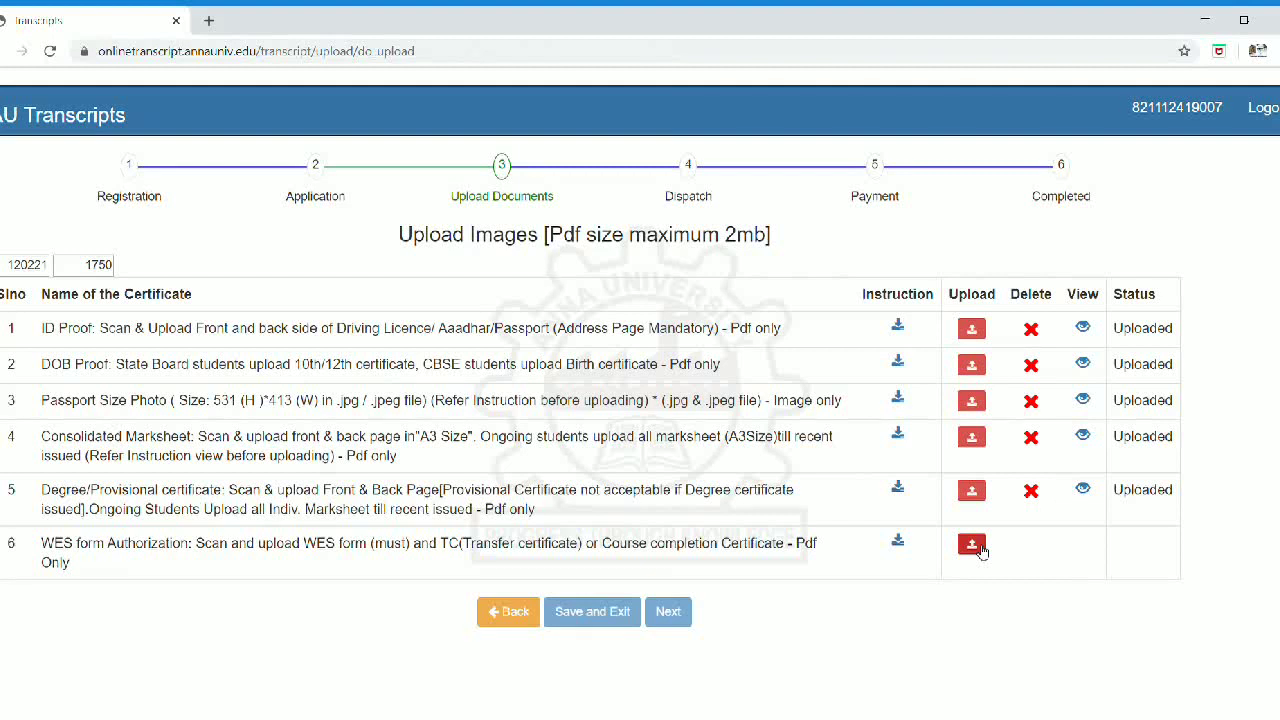
pyautogui.click(972, 545)
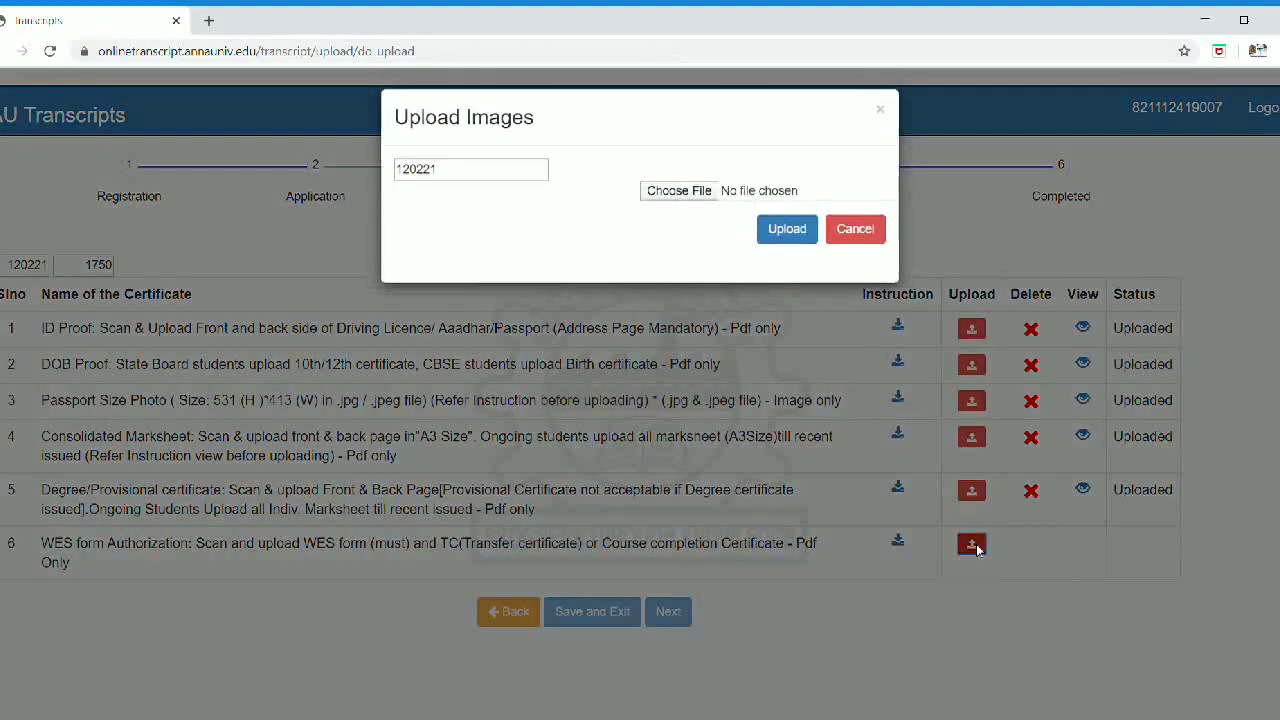
# Step: Upload the WES form authorization PDF, view it to verify, and move on to Delivery
pyautogui.click(700, 197)
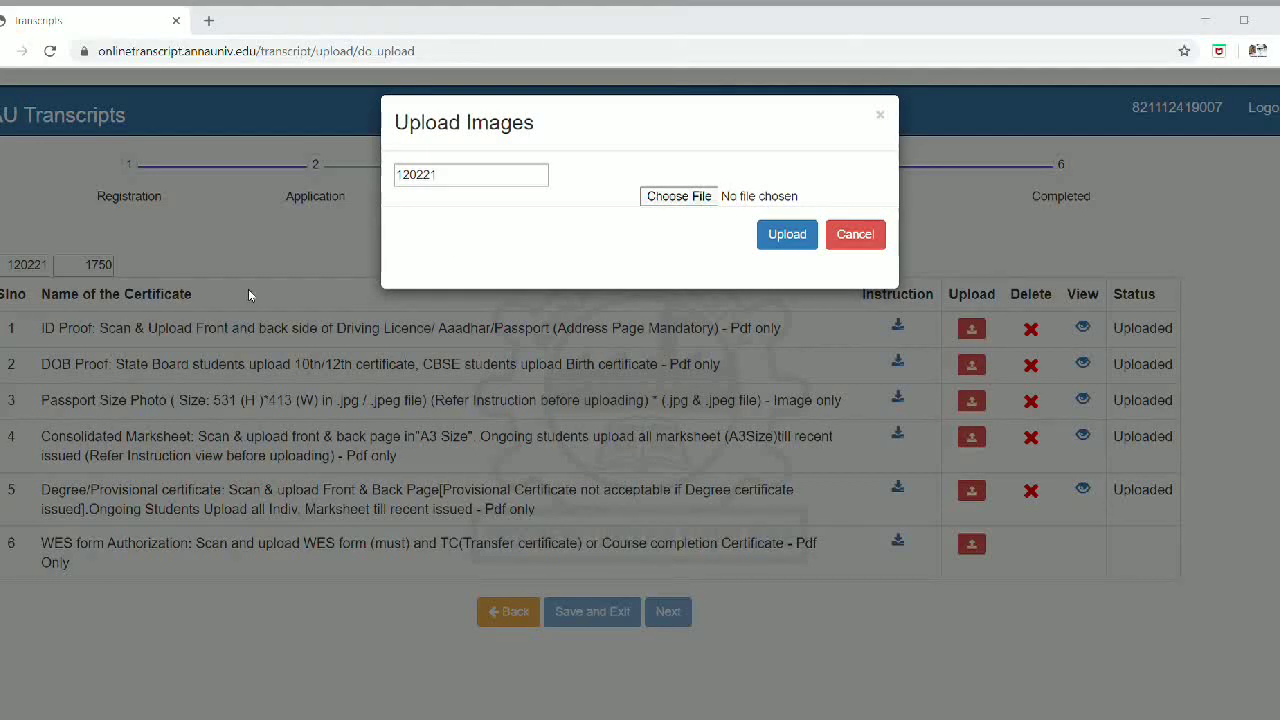
pyautogui.press('Return')
pyautogui.click(776, 234)
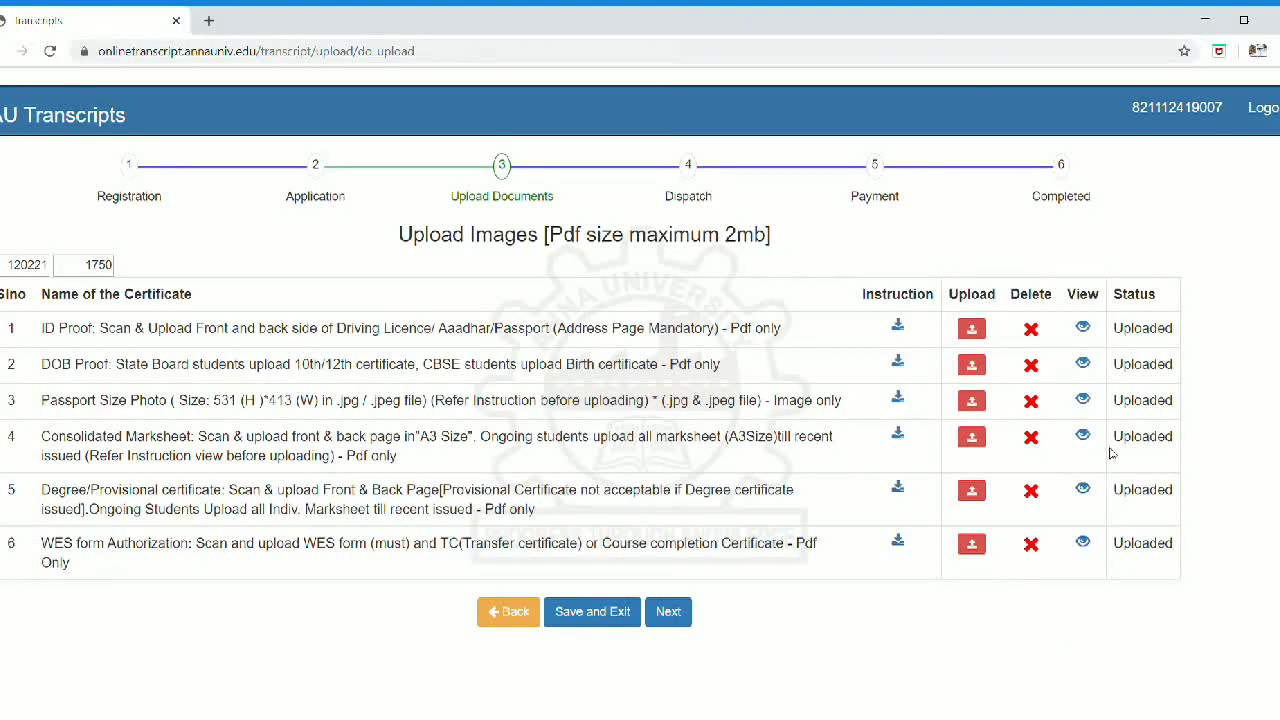
pyautogui.click(1084, 543)
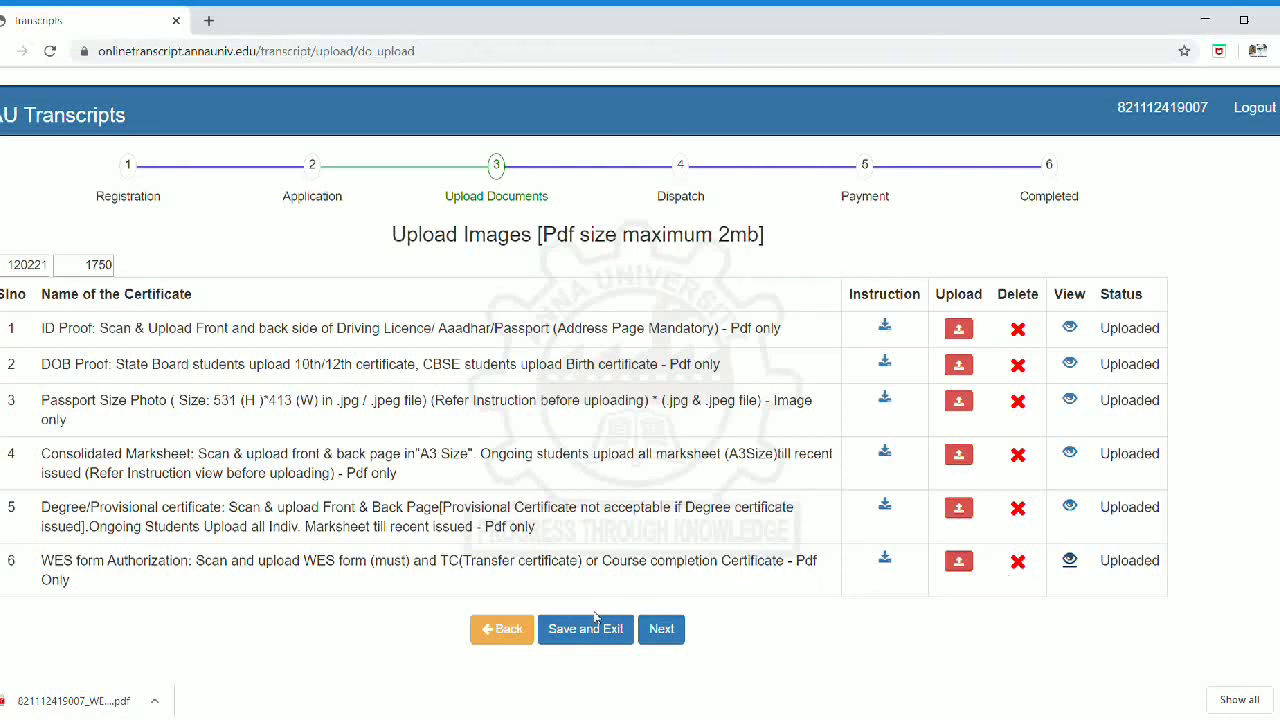
pyautogui.click(665, 634)
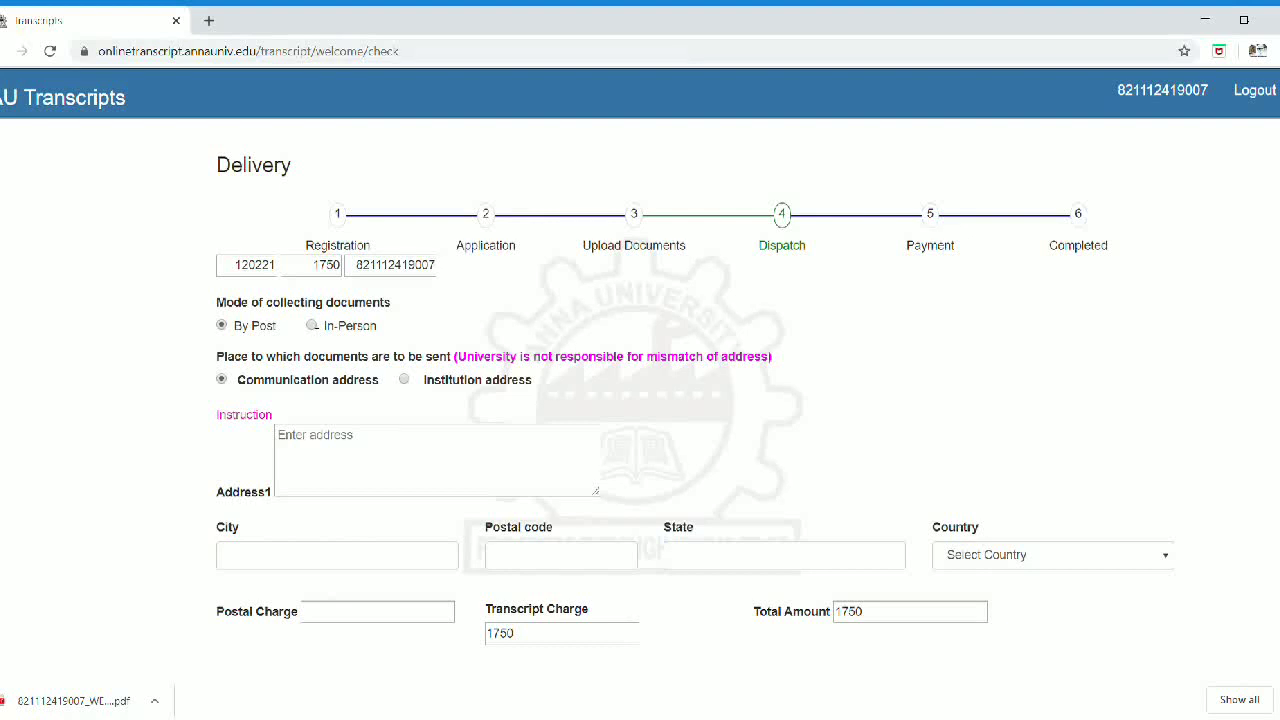
# Step: Keep By Post collection and choose the Institution address as the delivery destination
pyautogui.tripleClick(317, 336)
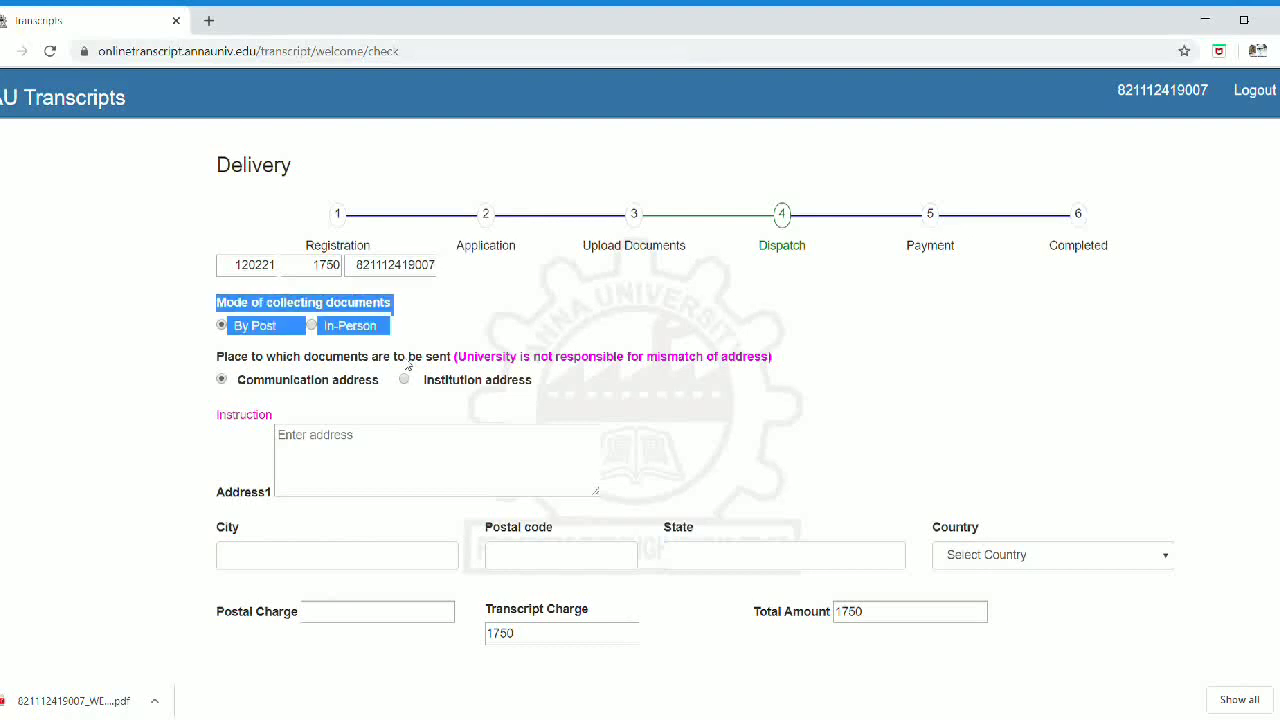
pyautogui.click(612, 409)
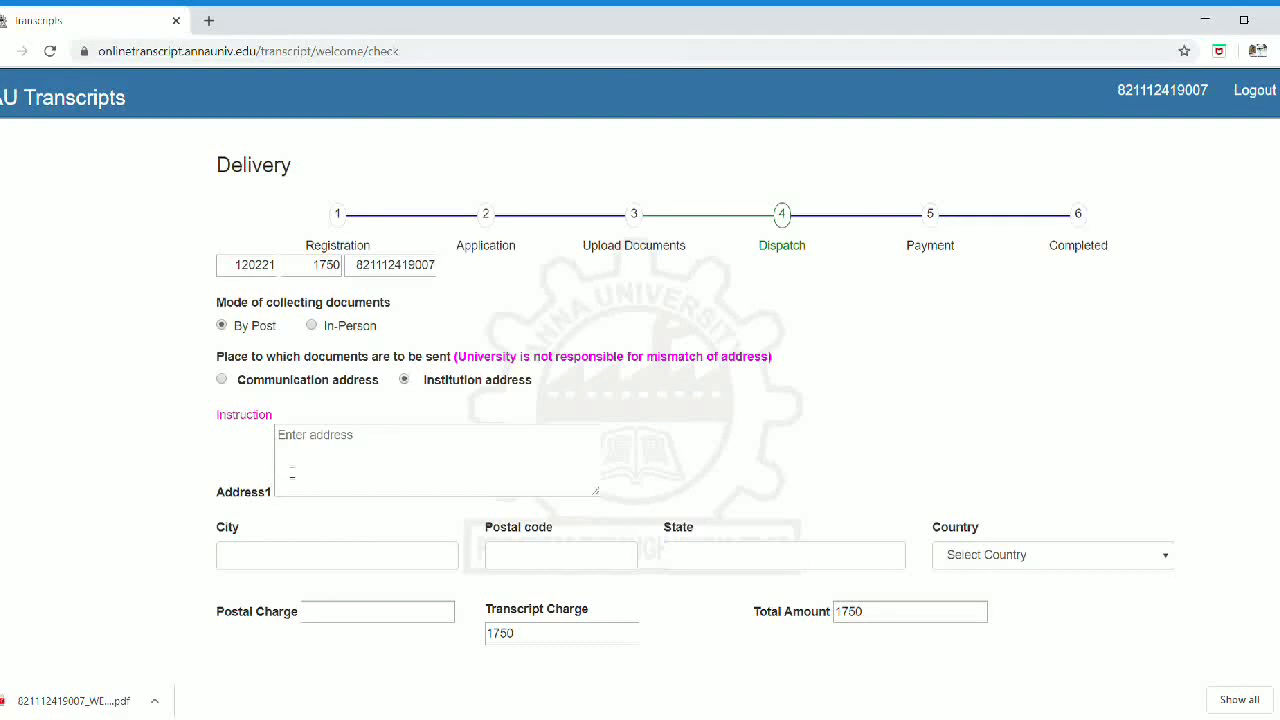
pyautogui.click(323, 441)
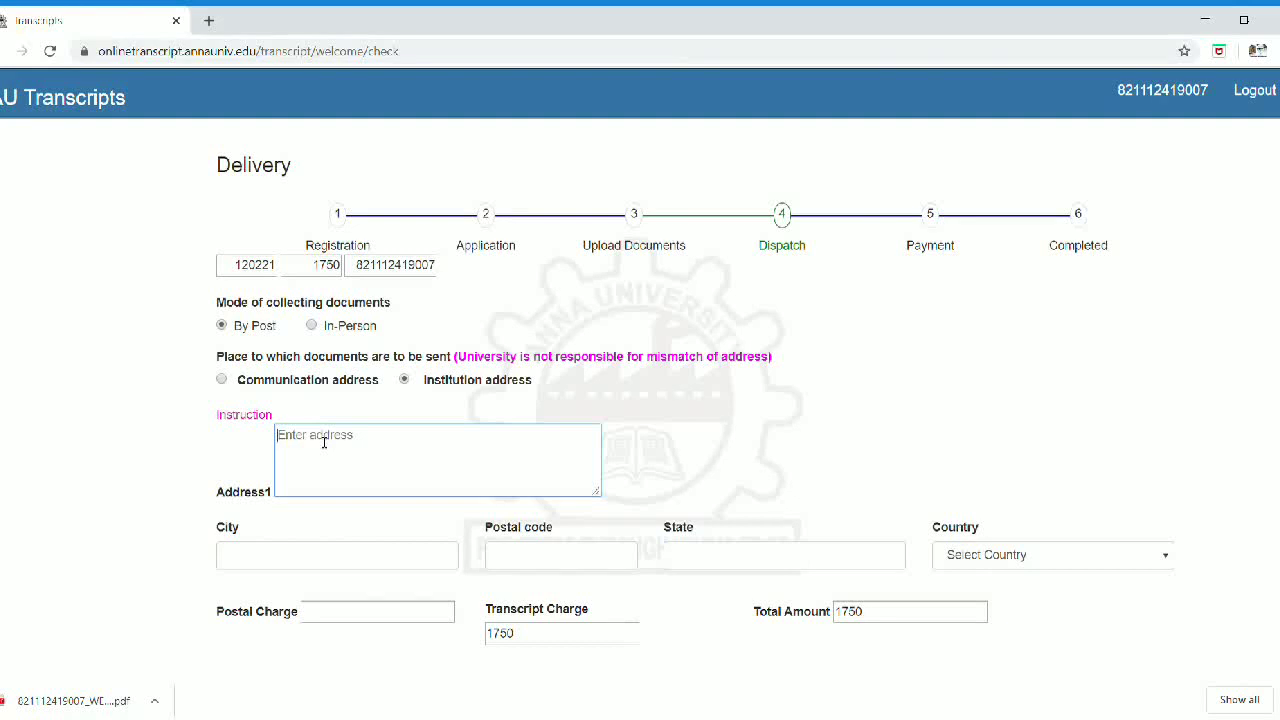
# Step: Enter the WES reference number, 'World Education Services' and 'Attention : Documentation Center' in Address1
pyautogui.write('WES REFERENCE NO"')
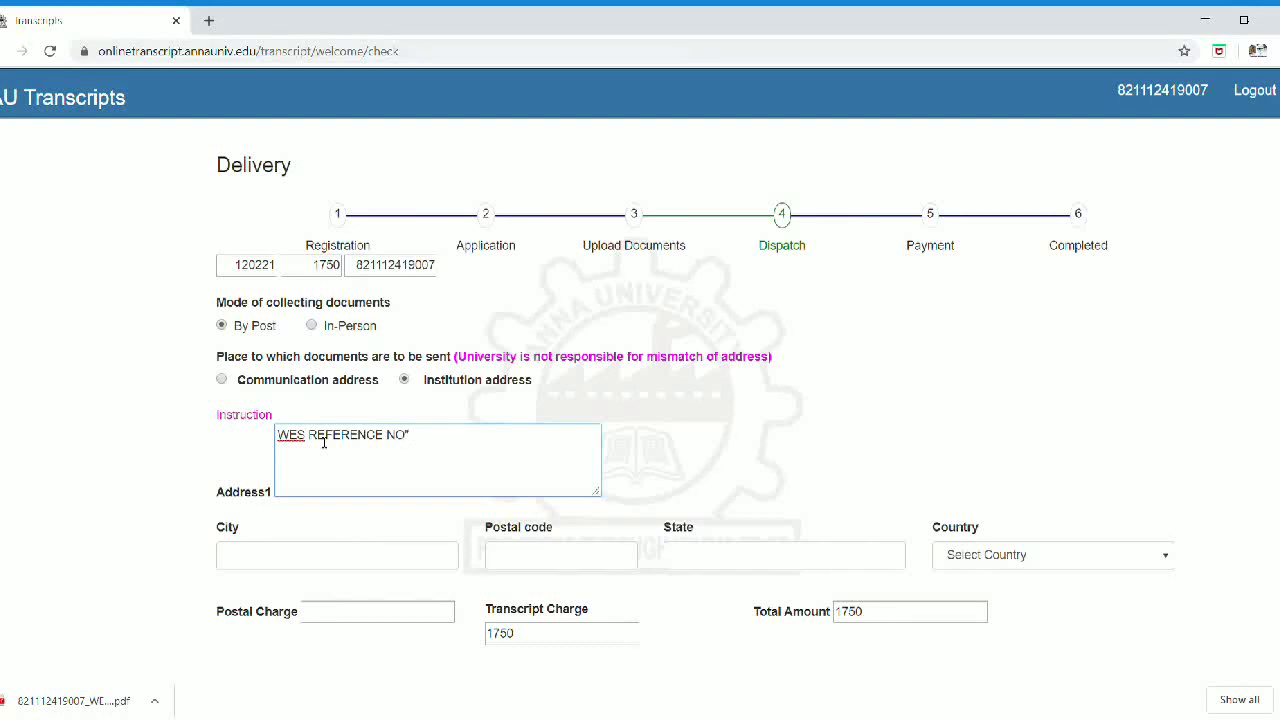
pyautogui.write(':')
pyautogui.write('W')
pyautogui.write('orld')
pyautogui.write(' Educat')
pyautogui.write('io')
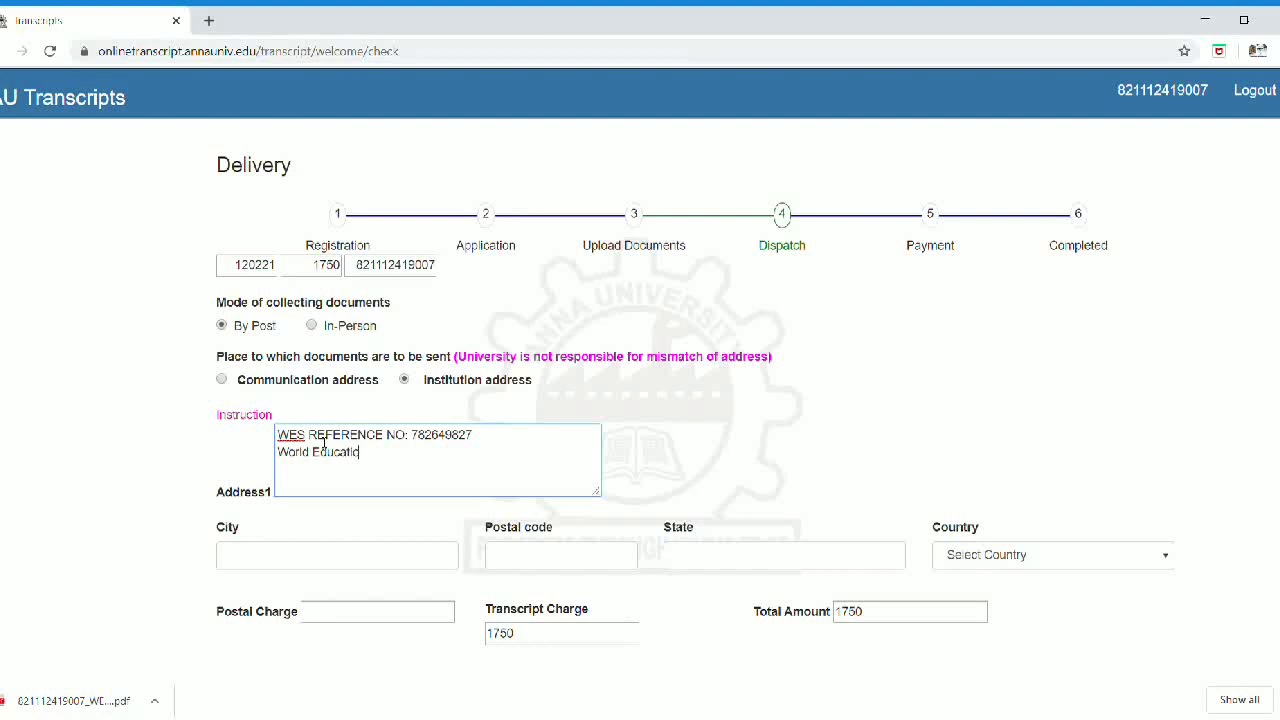
pyautogui.write('n Serv')
pyautogui.write('ices')
pyautogui.write('Attent')
pyautogui.write('ion')
pyautogui.write(': D')
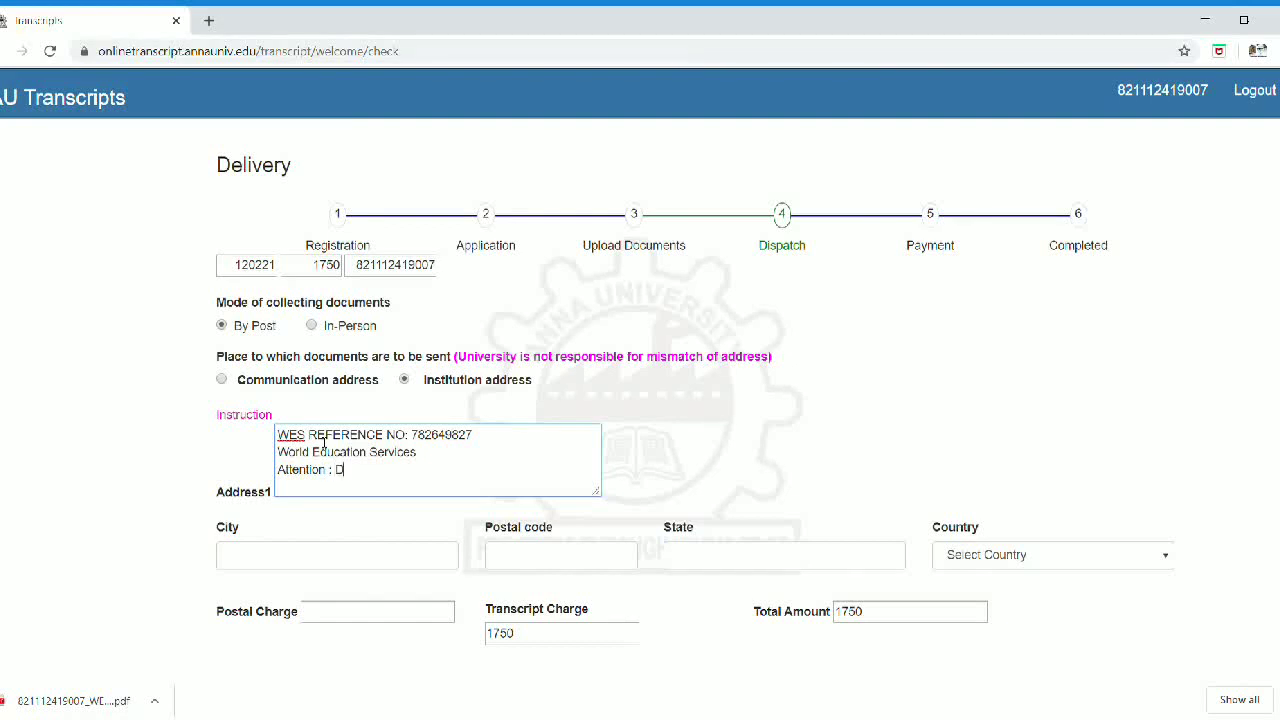
pyautogui.write('ocumentation Centre')
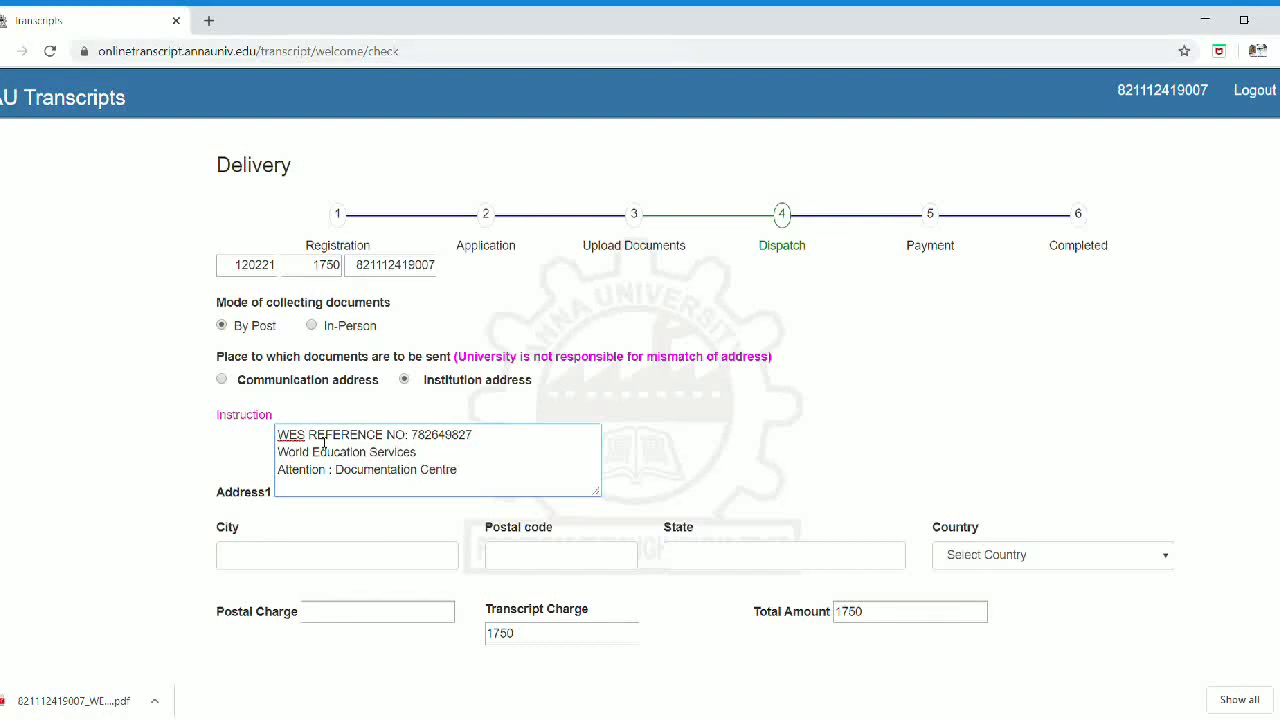
pyautogui.press('BackSpace')
pyautogui.press('BackSpace')
pyautogui.write('er')
pyautogui.write('2')
pyautogui.write(' Cal')
pyautogui.write('lto')
pyautogui.write('n Str')
pyautogui.write('eet')
pyautogui.write(',Suitr')
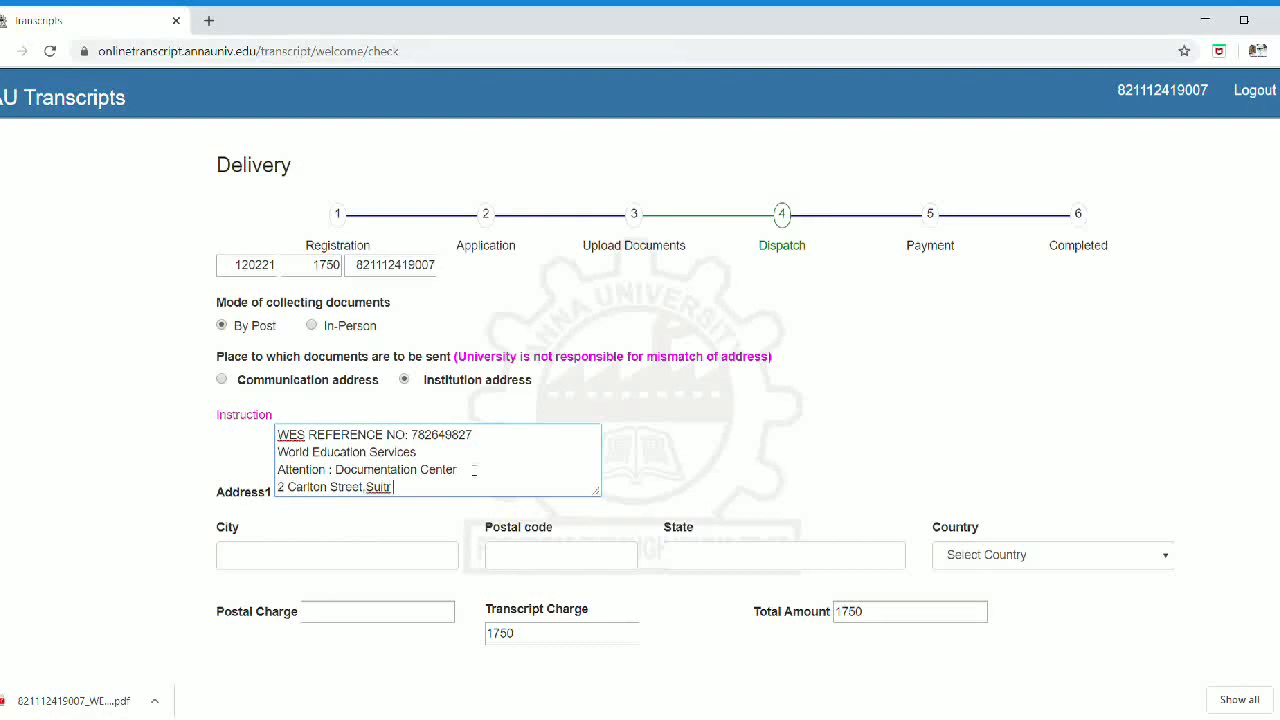
pyautogui.write(' 1400')
pyautogui.click(394, 494)
pyautogui.press('BackSpace')
pyautogui.write('e')
pyautogui.press('Left')
pyautogui.press('Left')
pyautogui.press('Left')
pyautogui.press('Left')
pyautogui.press('Left')
pyautogui.press('Left')
pyautogui.write(',')
# Step: Fill in city Toronto, postal code M5B 1J3, state ONTARIO and country CANADA
pyautogui.click(354, 566)
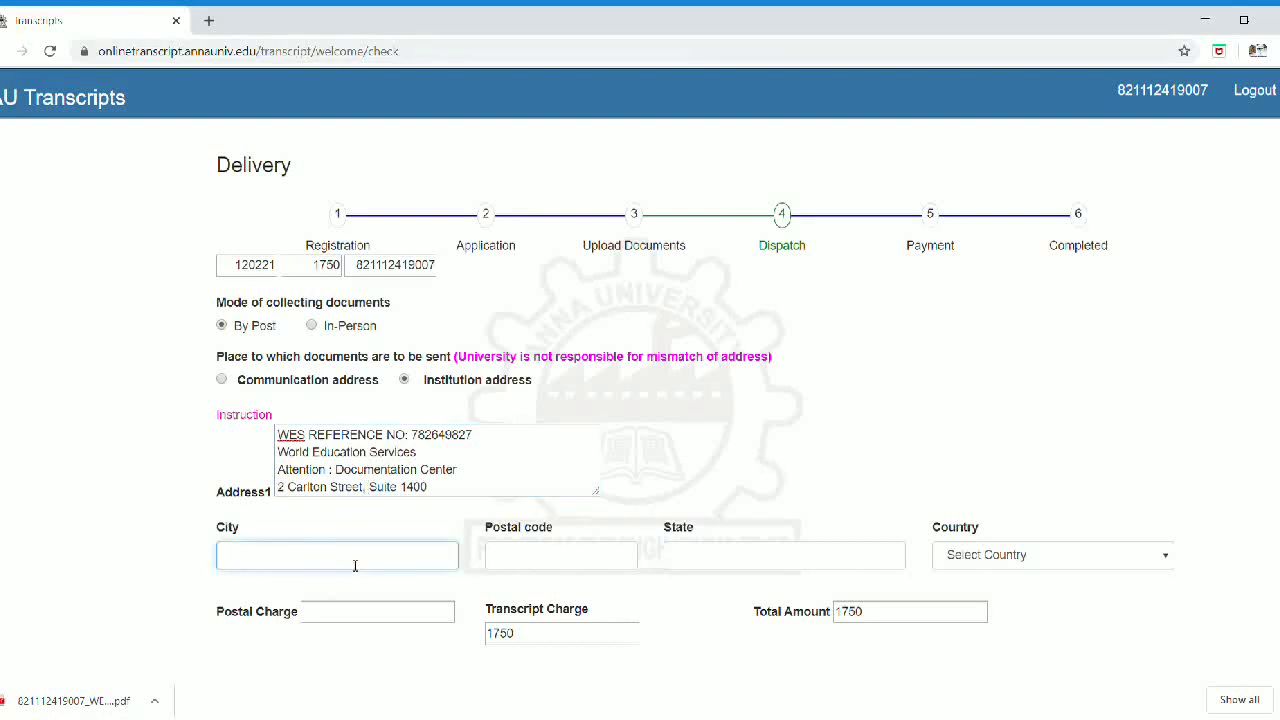
pyautogui.write('TToronto')
pyautogui.press('BackSpace')
pyautogui.write('o')
pyautogui.click(512, 560)
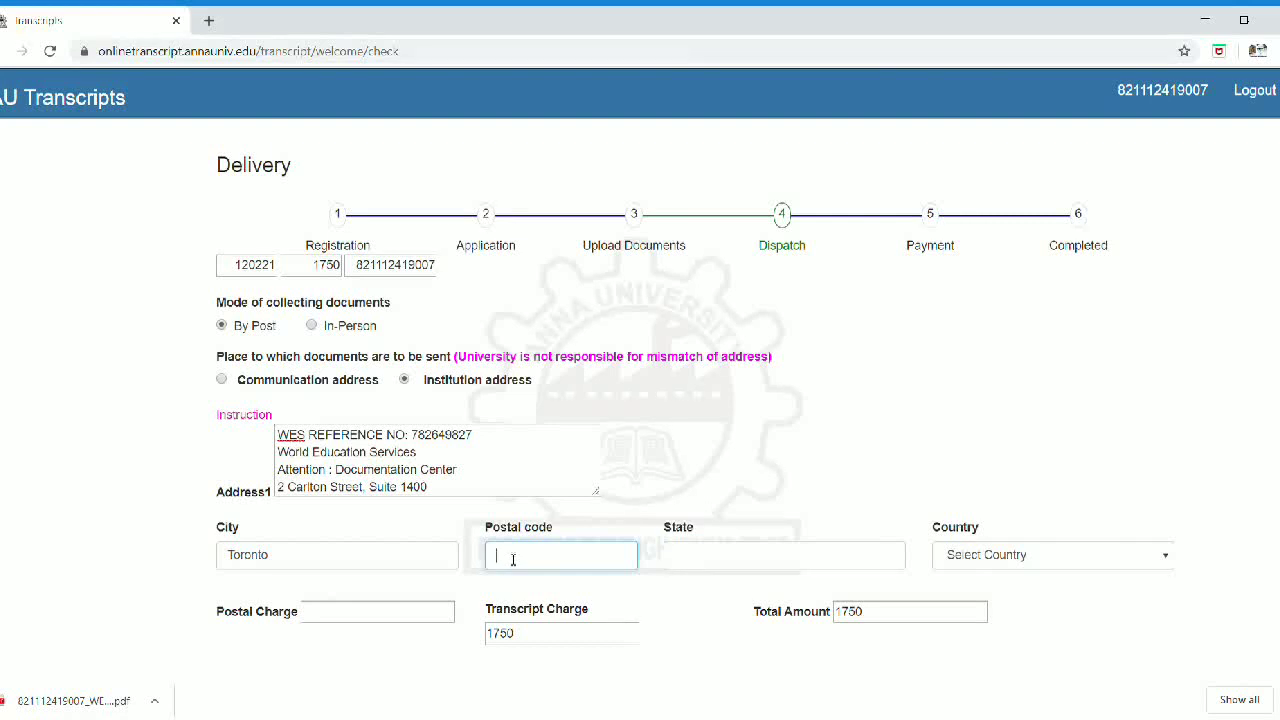
pyautogui.write('M5B 1J3')
pyautogui.click(773, 564)
pyautogui.write('ONTARIO')
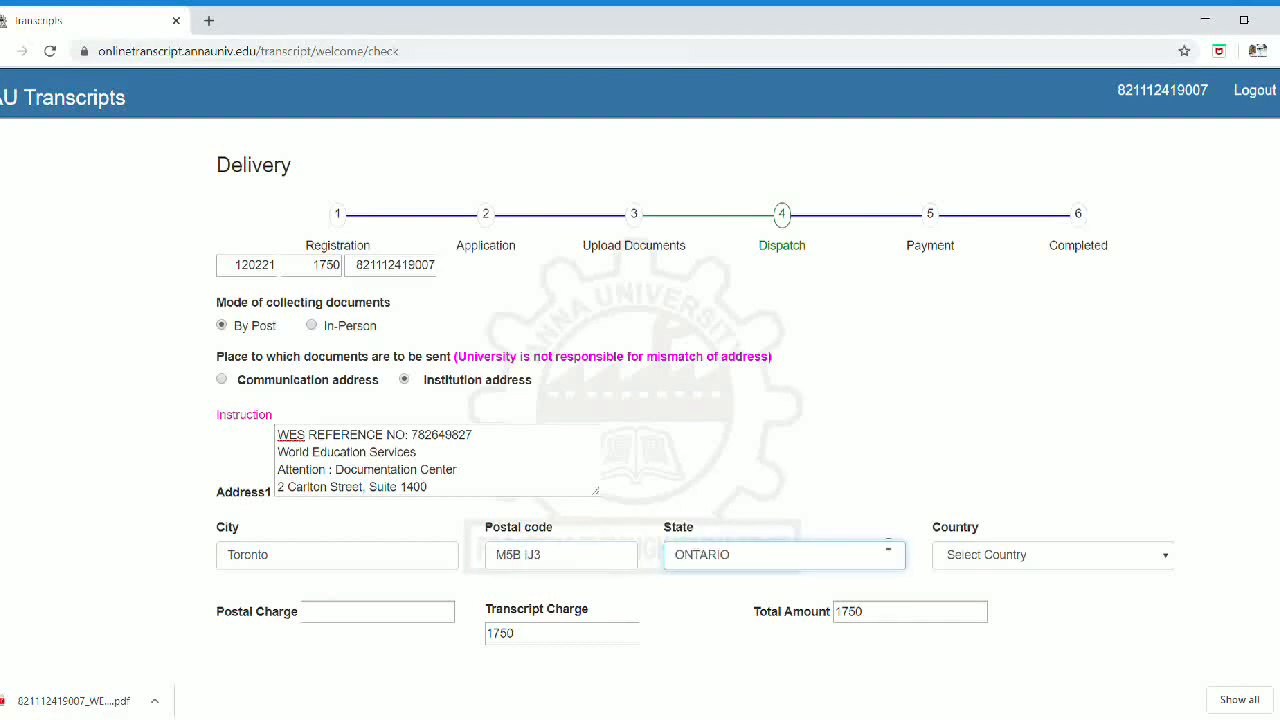
pyautogui.click(973, 556)
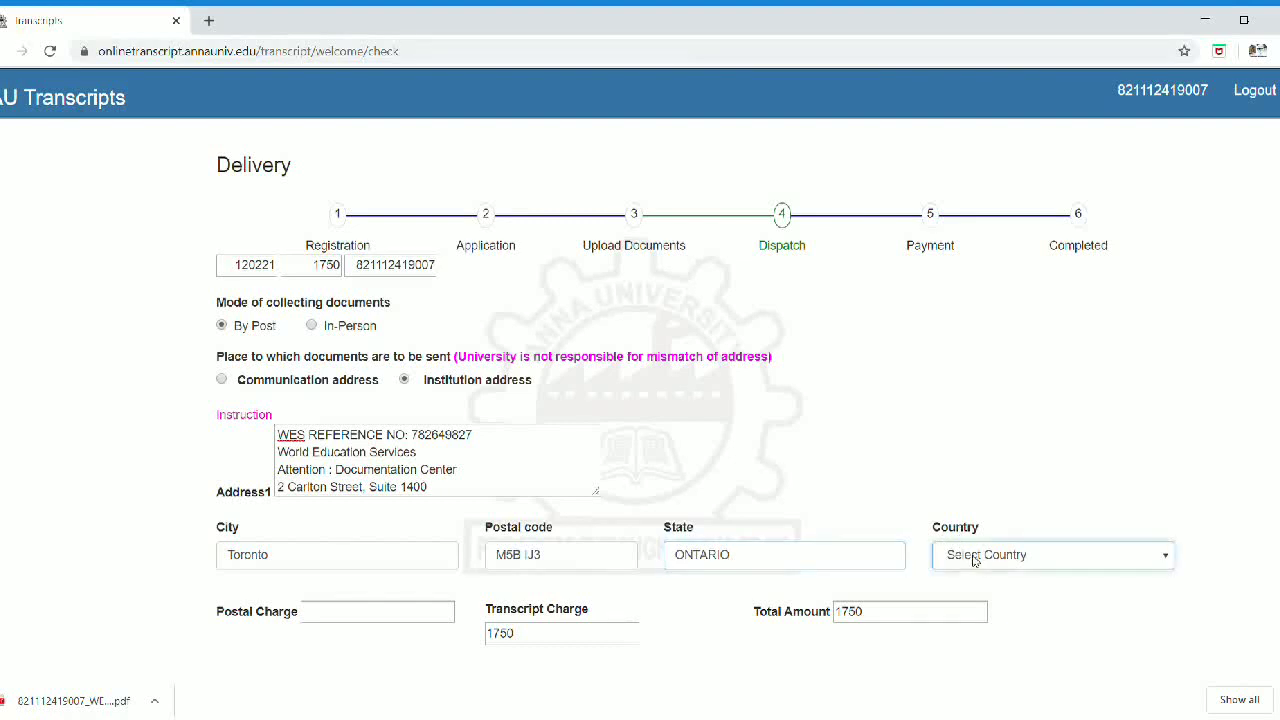
pyautogui.write('canada')
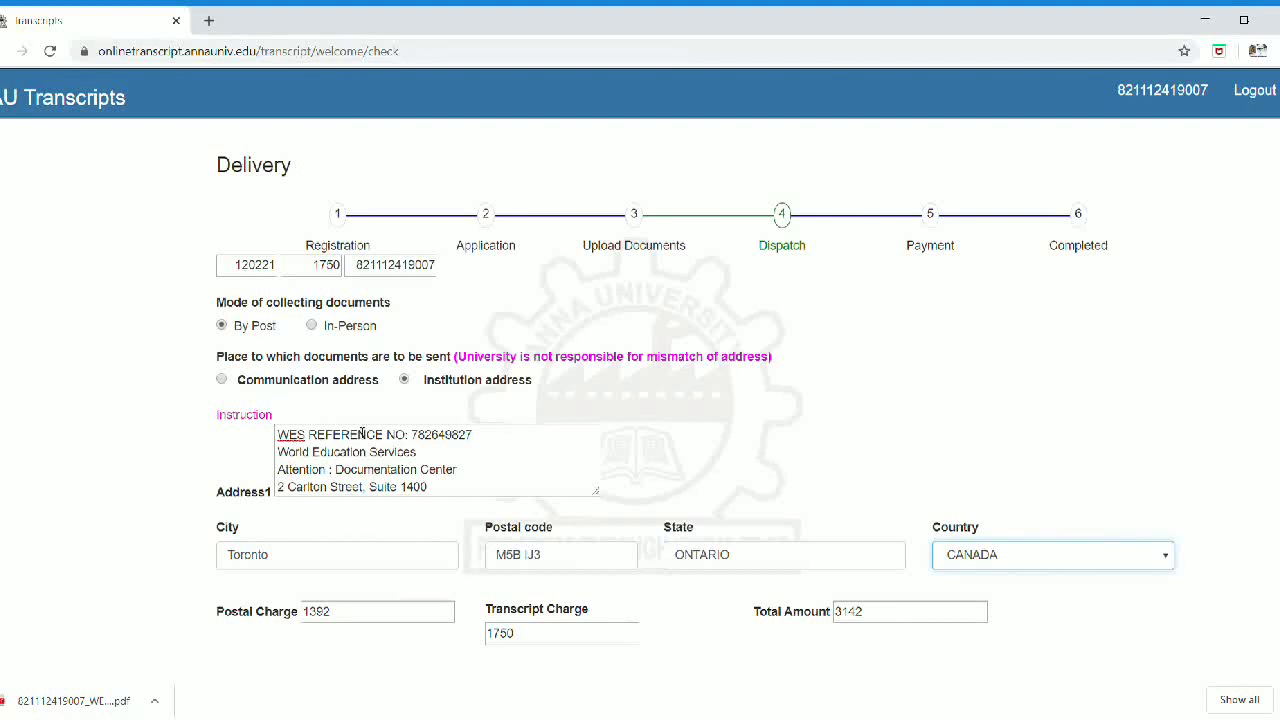
pyautogui.moveTo(486, 440); pyautogui.dragTo(285, 442)
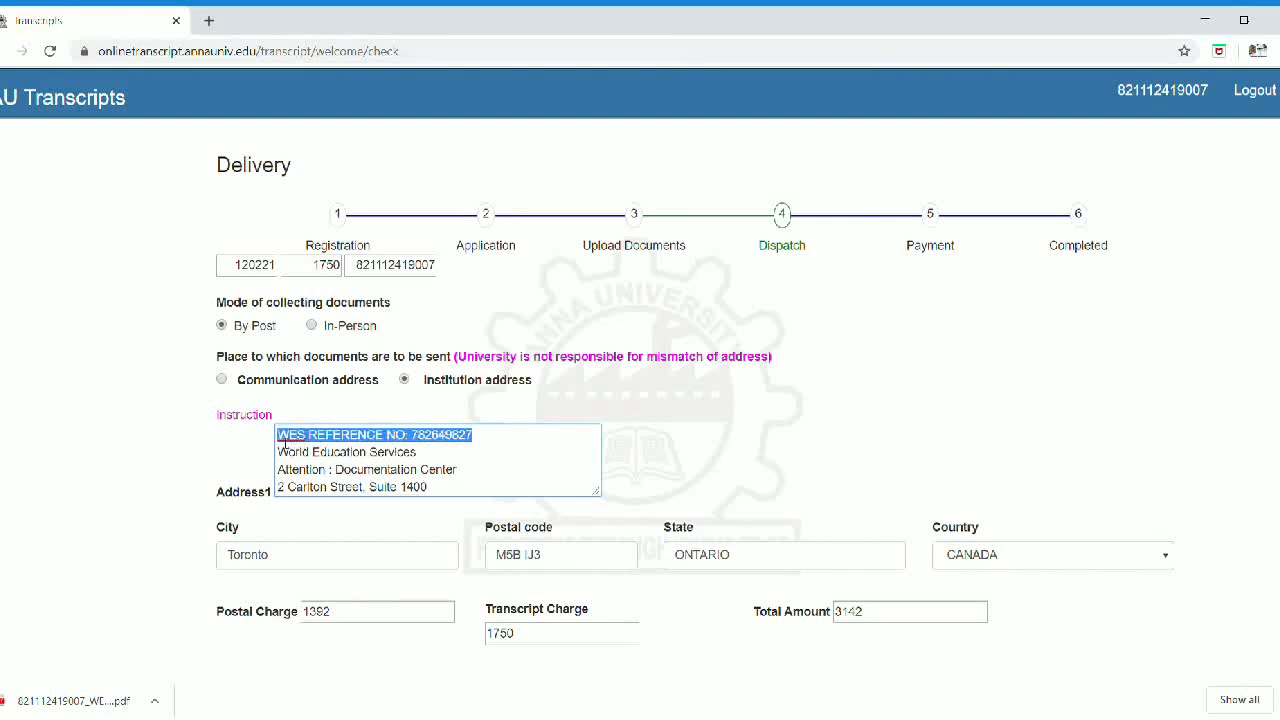
pyautogui.click(538, 460)
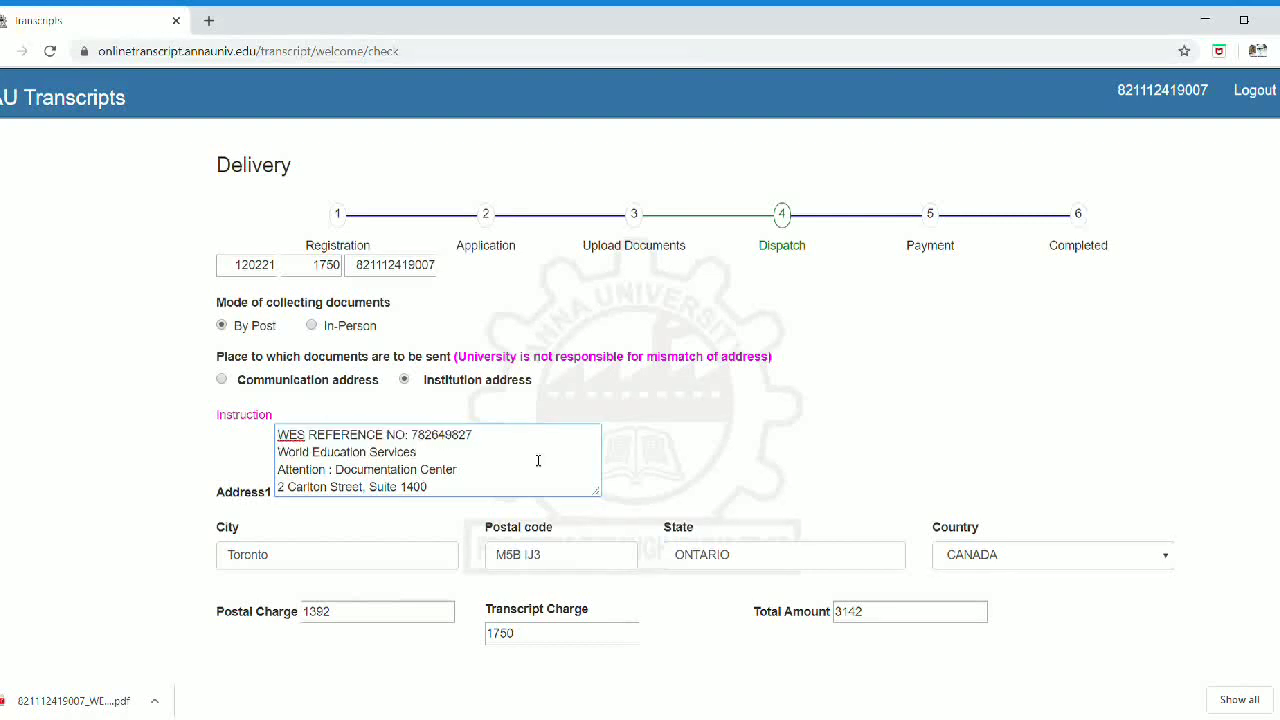
pyautogui.click(420, 566)
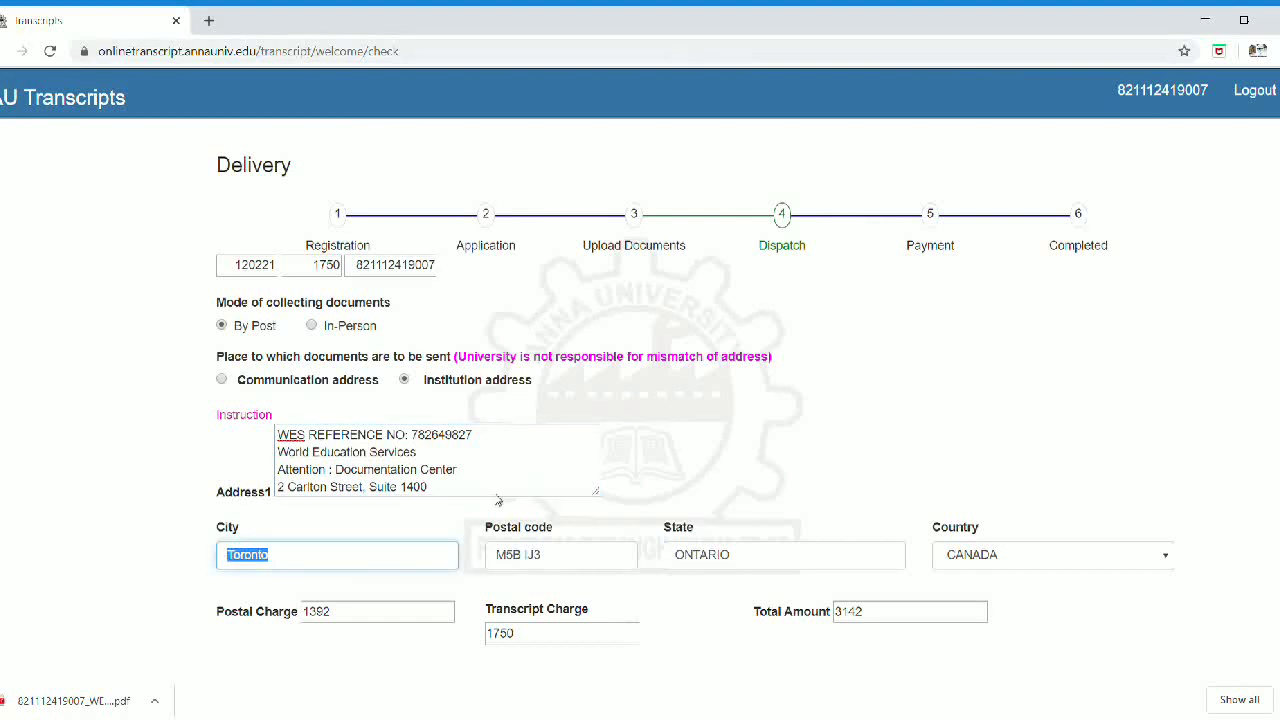
pyautogui.click(568, 566)
pyautogui.doubleClick(557, 566)
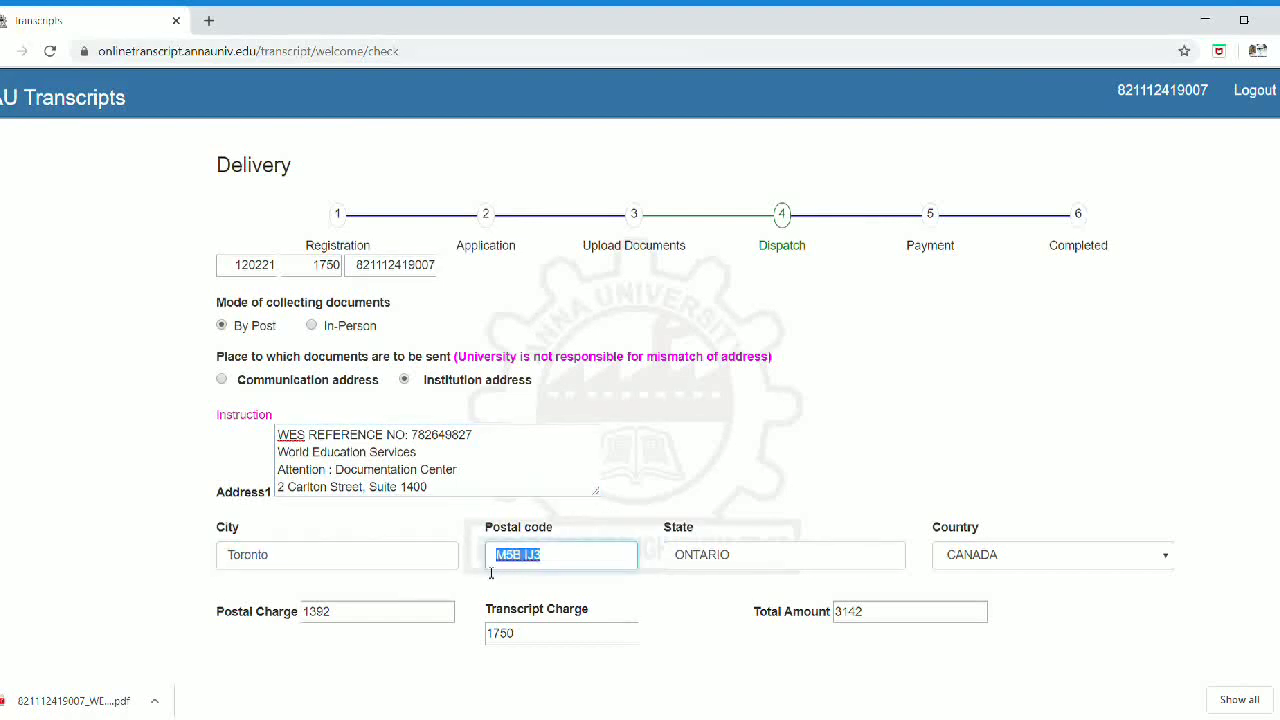
pyautogui.click(753, 564)
pyautogui.moveTo(753, 564); pyautogui.dragTo(642, 581)
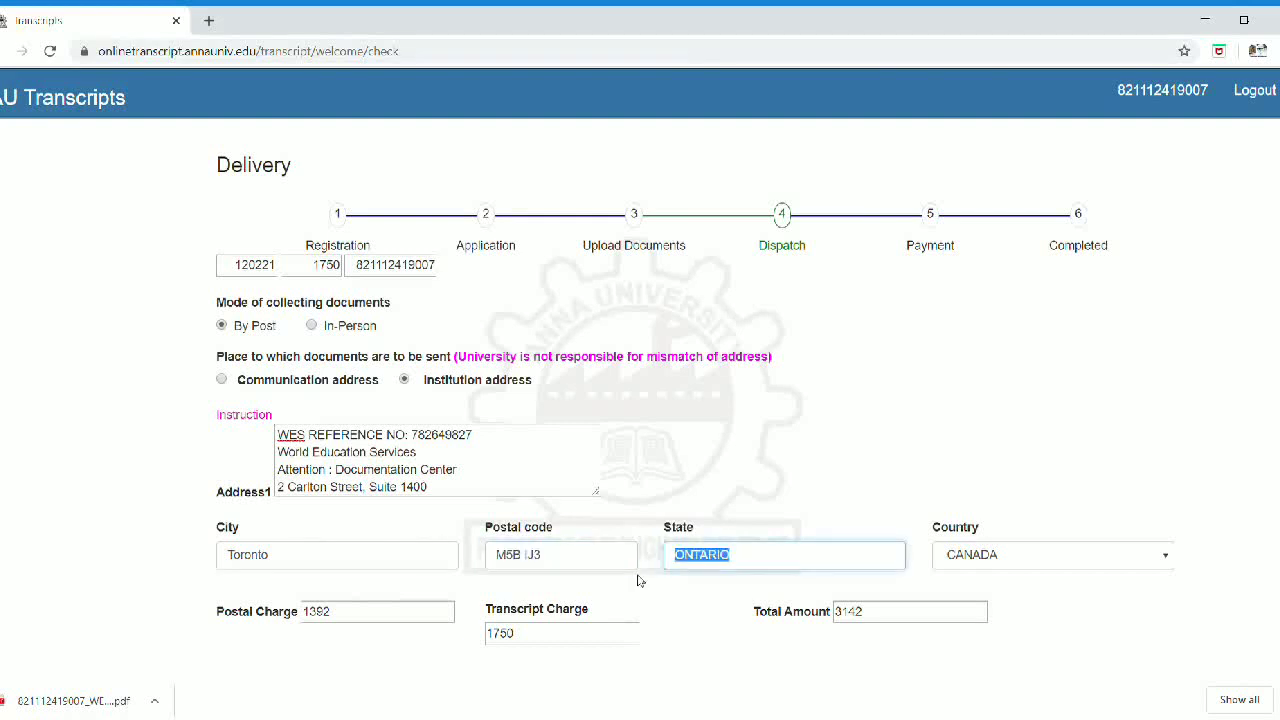
pyautogui.click(1103, 643)
pyautogui.scroll(-1, 1106, 633)
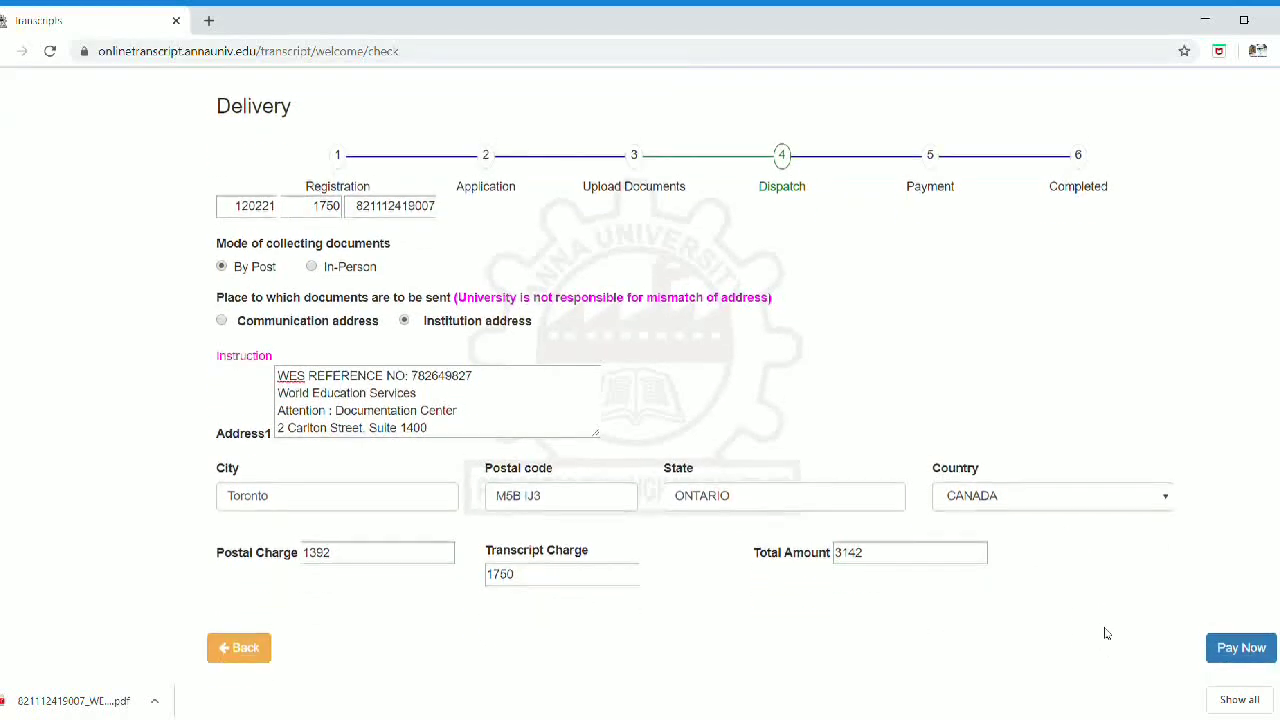
# Step: Submit the delivery details, go to PayU and choose Cards (Credit/Debit) for the ₹3142 payment
pyautogui.click(1248, 658)
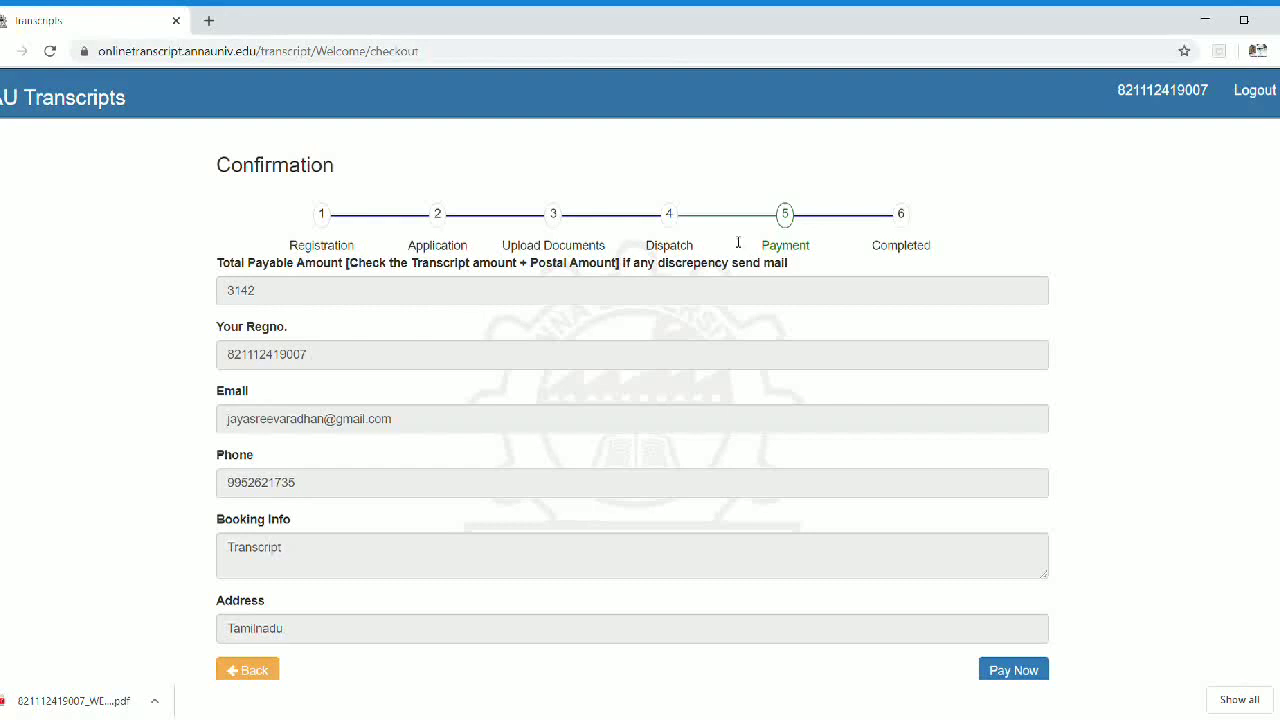
pyautogui.scroll(-1, 590, 325)
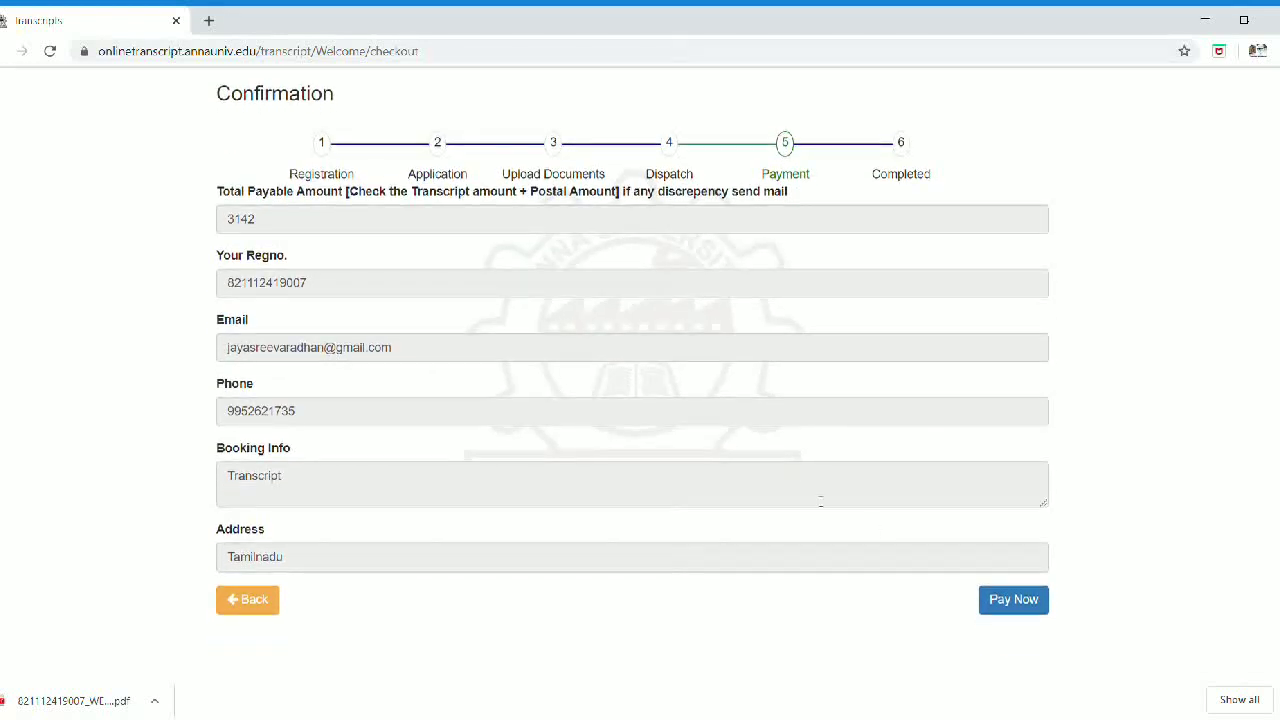
pyautogui.click(1026, 600)
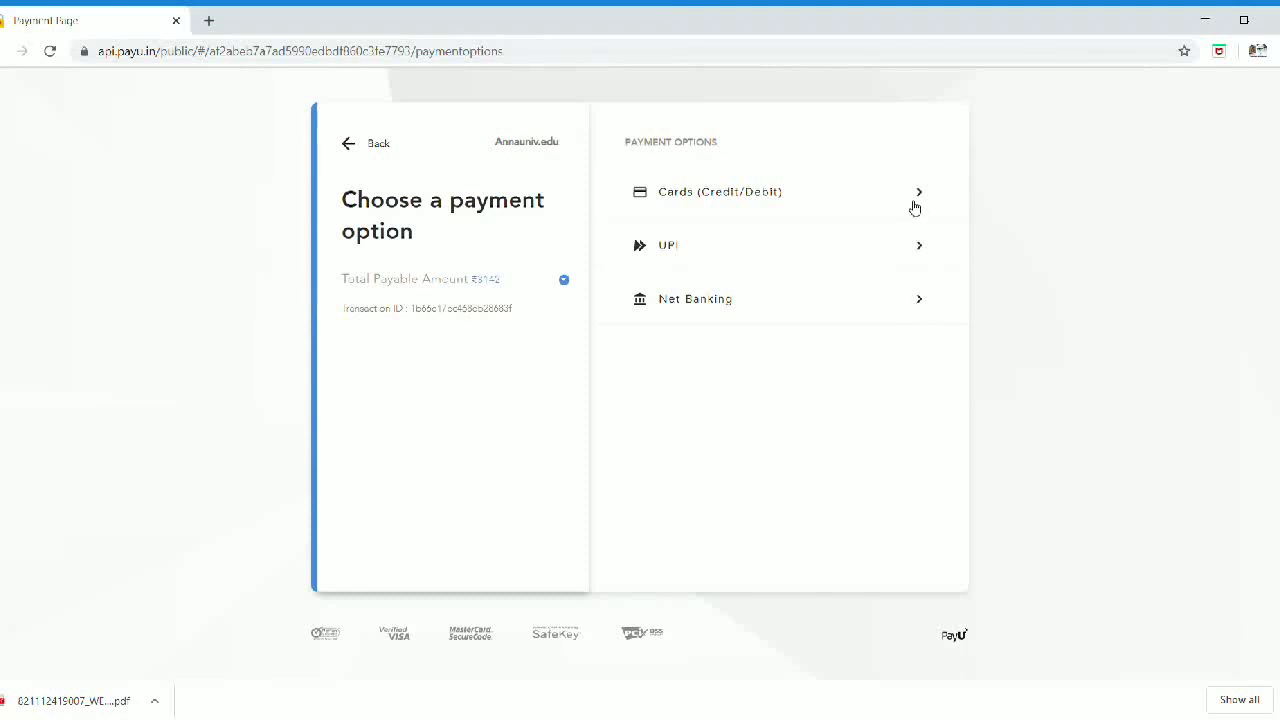
pyautogui.click(914, 207)
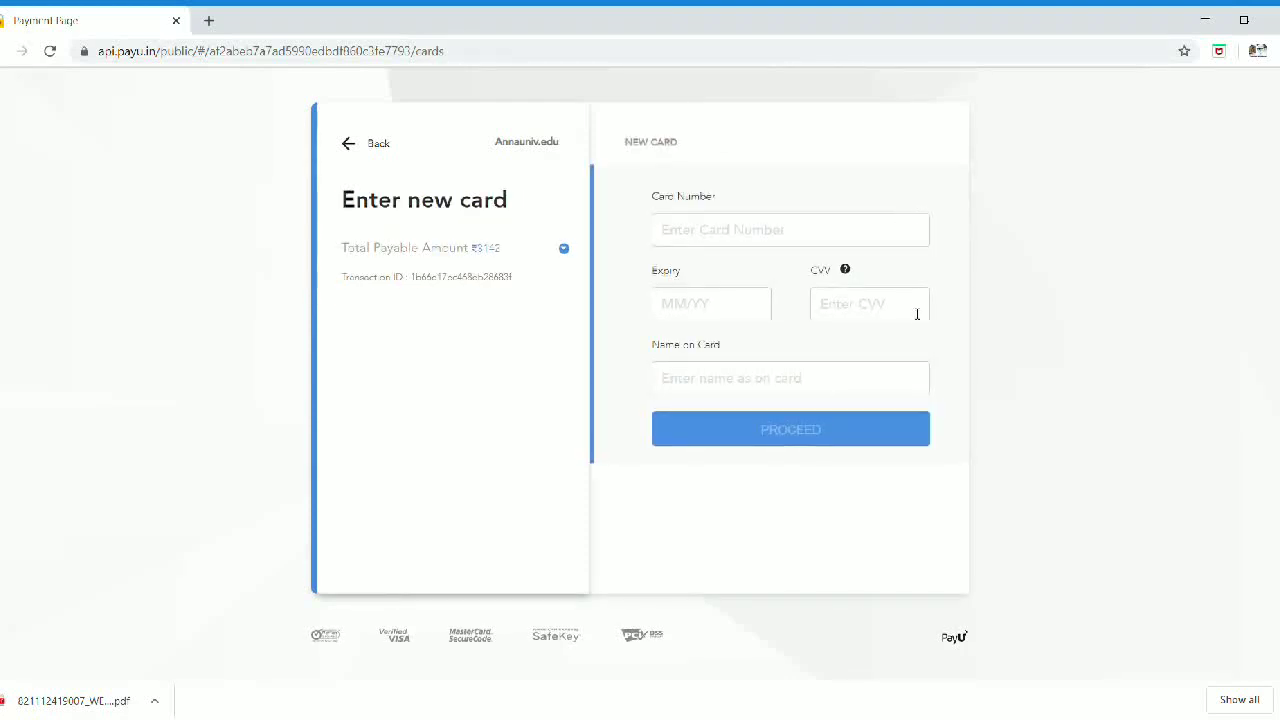